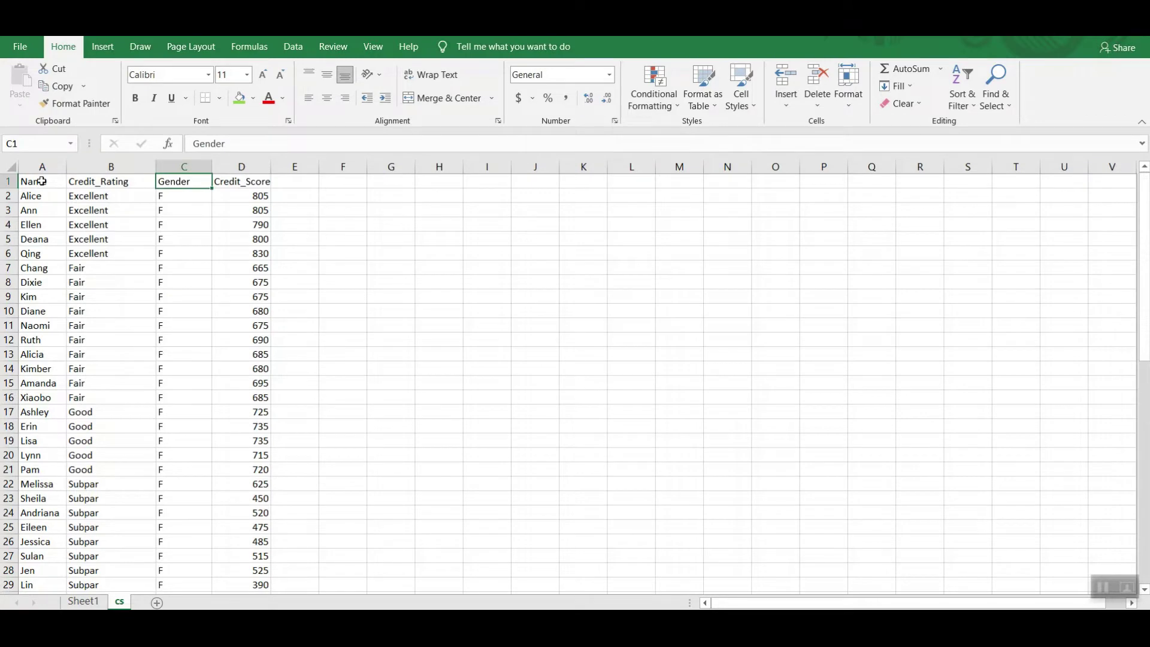
Step: Review the Name, Credit_Rating, Gender and Credit_Score column headers of the cs data
click(41, 160)
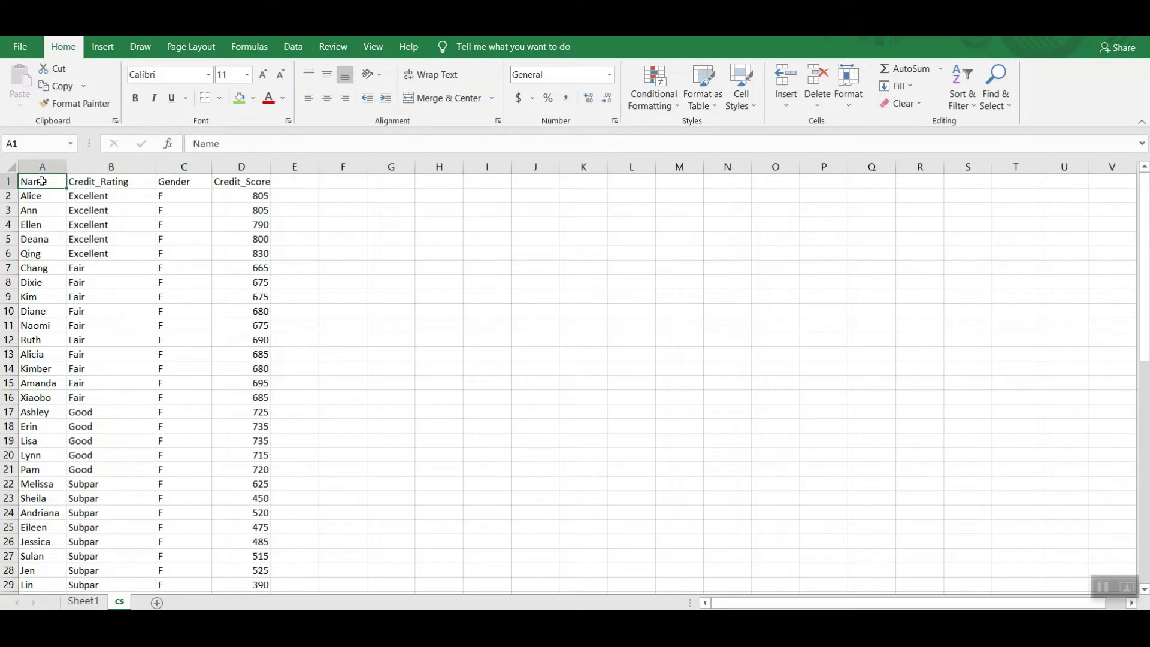
key(Right)
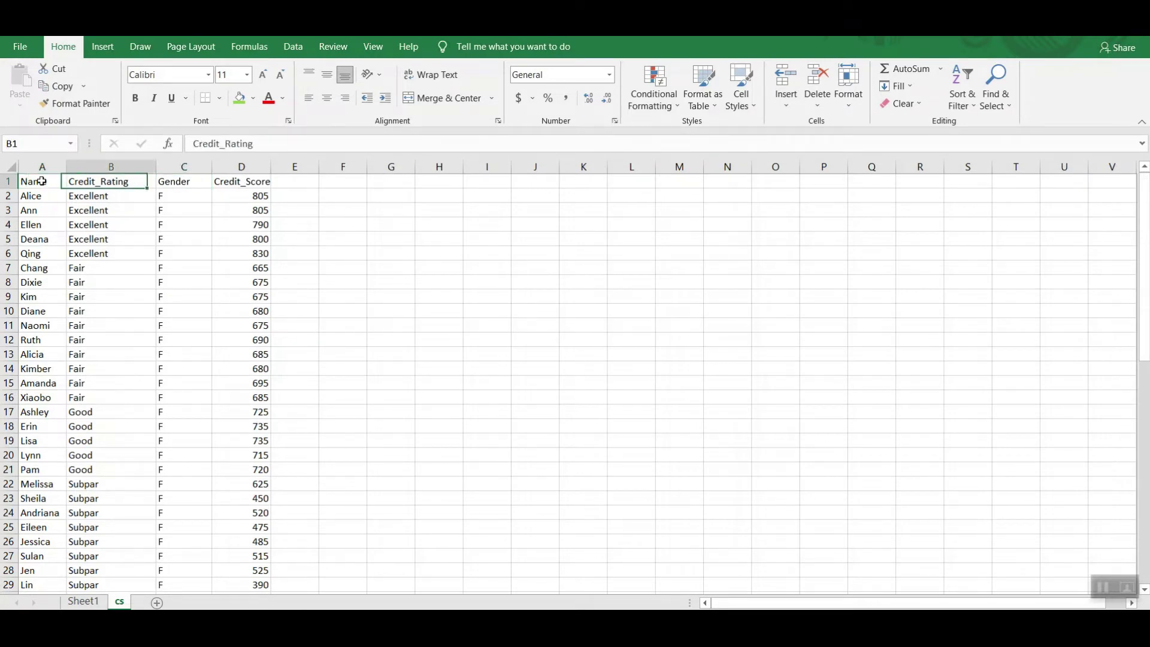
key(Right)
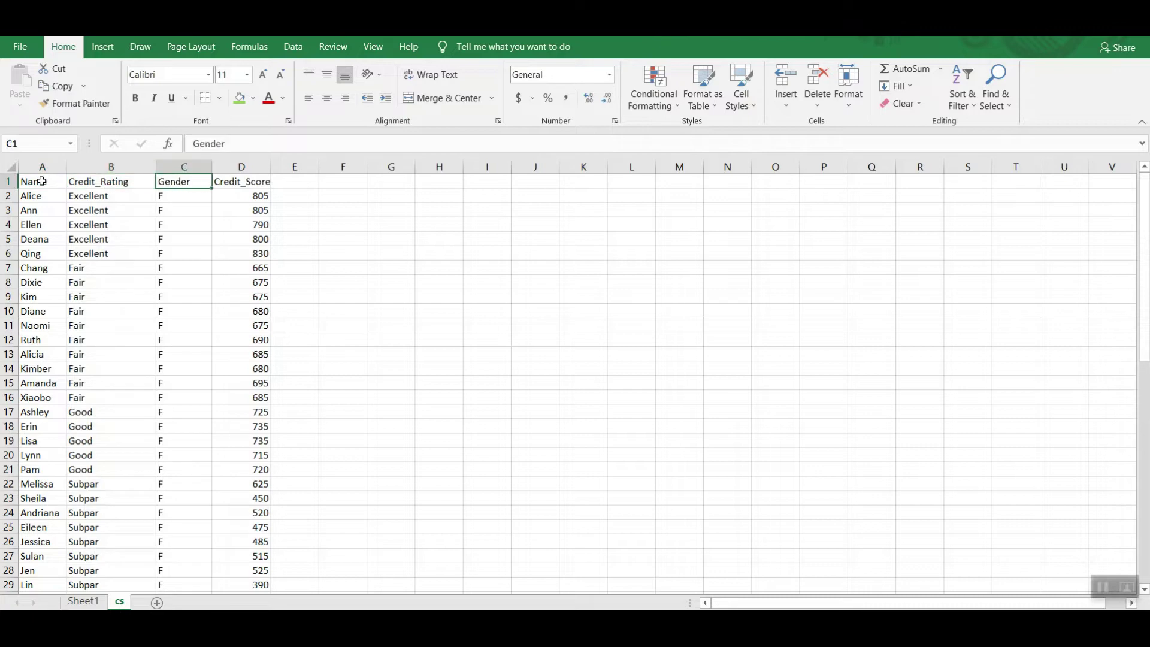
key(Right)
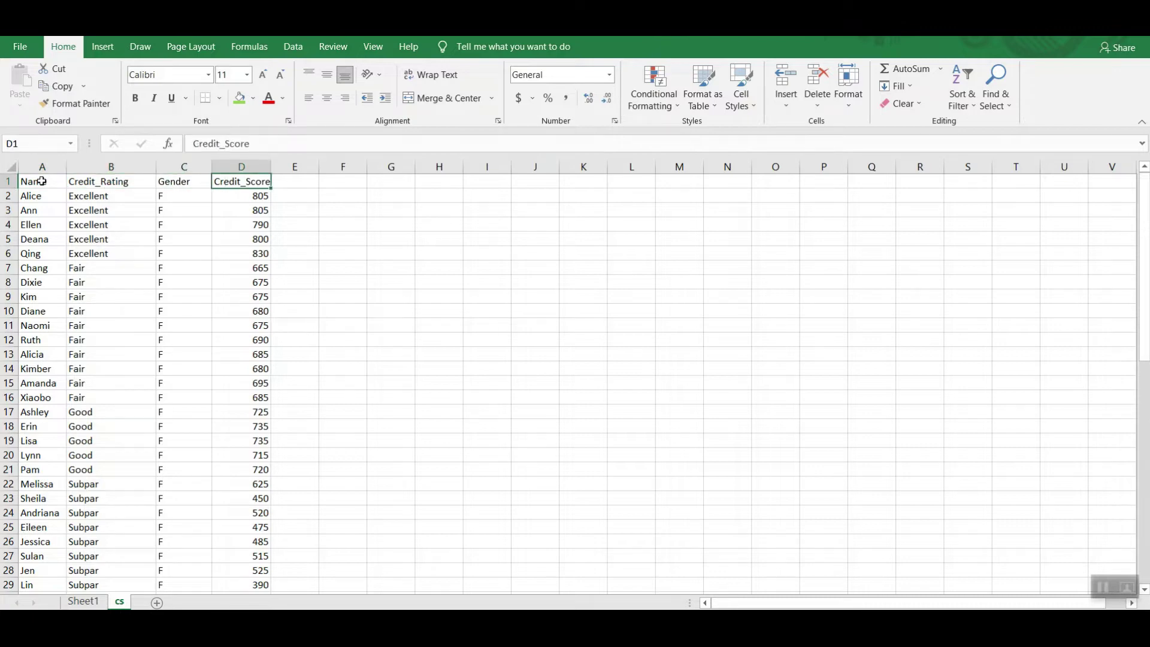
key(Left)
key(Left)
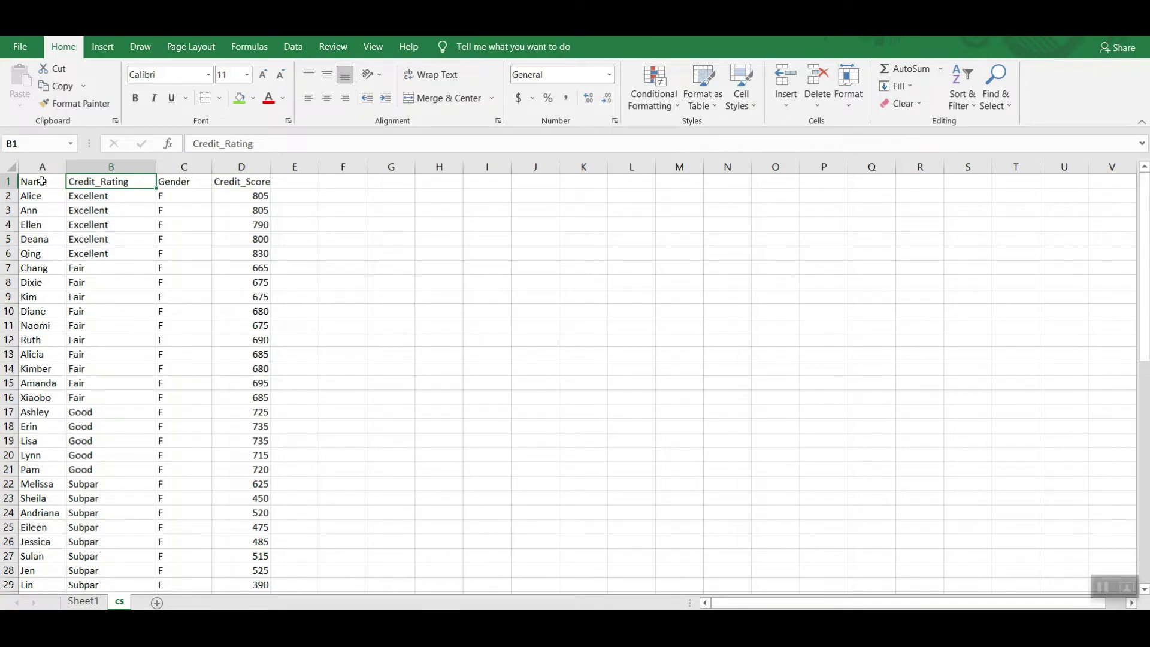
key(Right)
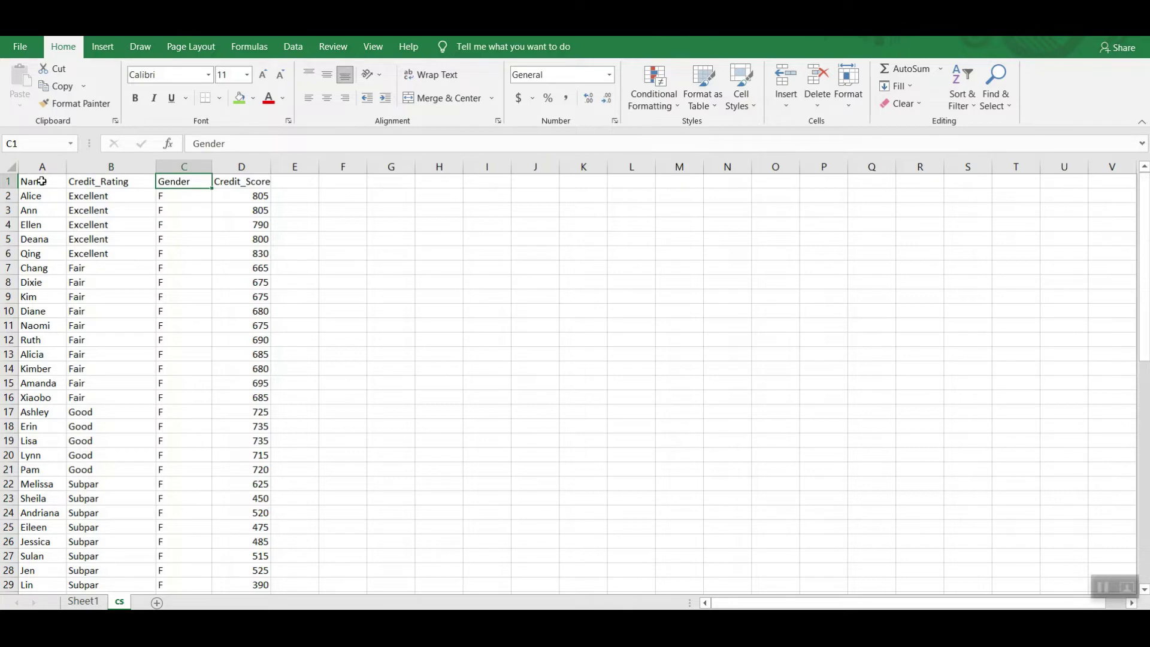
key(Left)
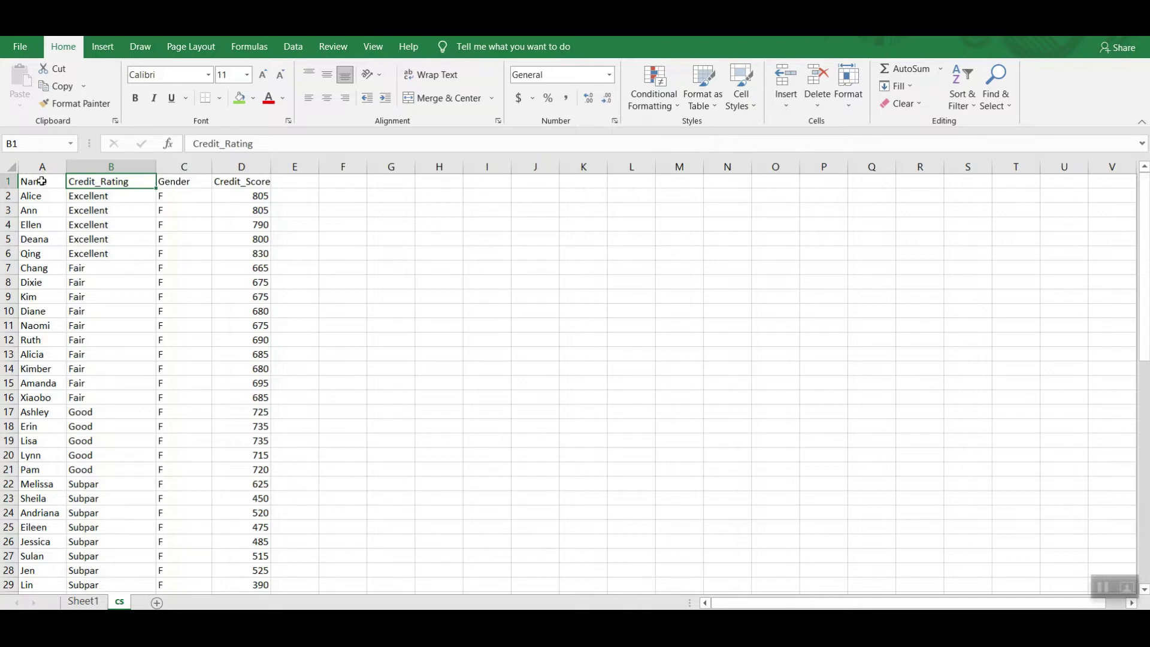
key(Right)
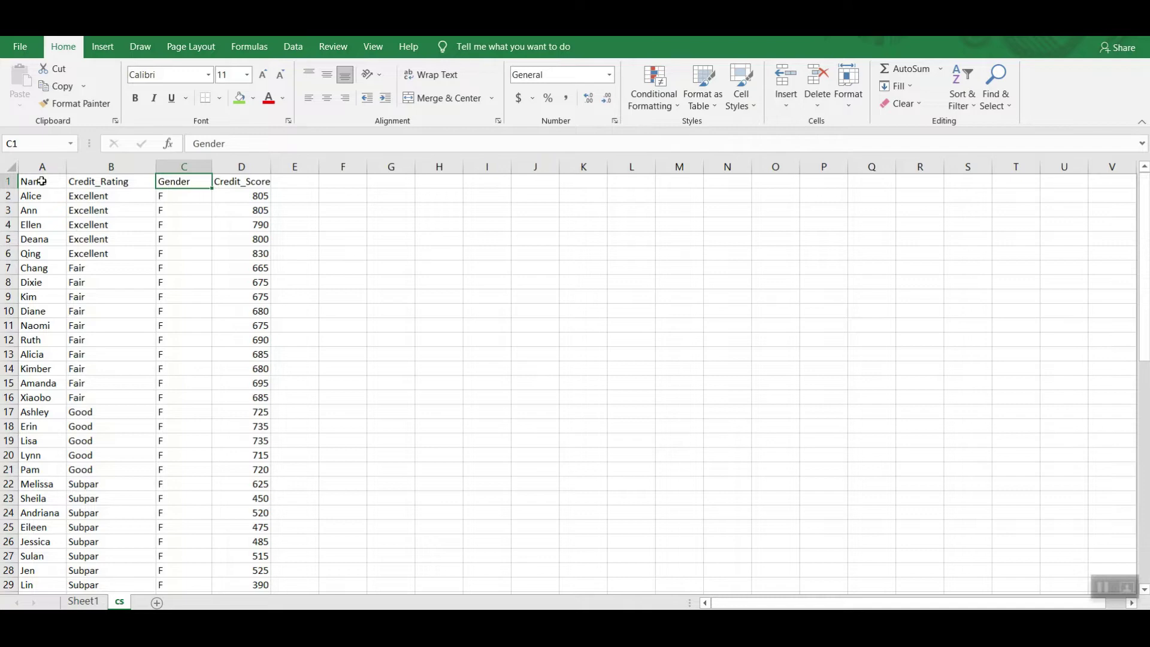
Step: Create a PivotTable on a new worksheet from the data range A1:D63 of the cs sheet
click(107, 51)
click(25, 81)
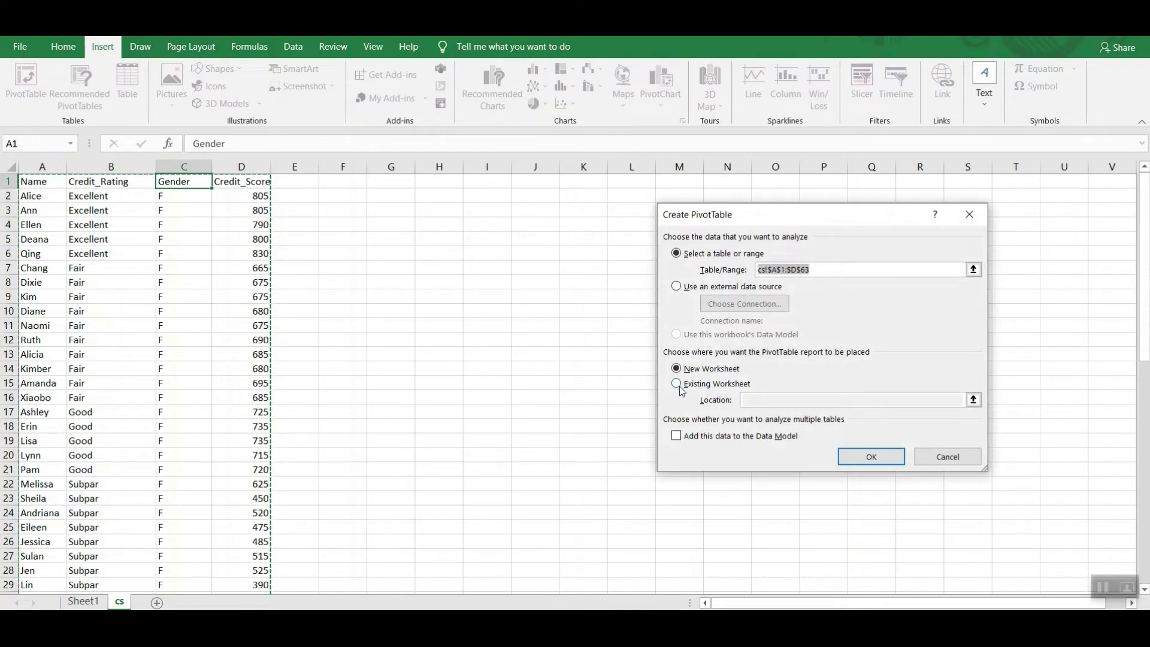
click(897, 454)
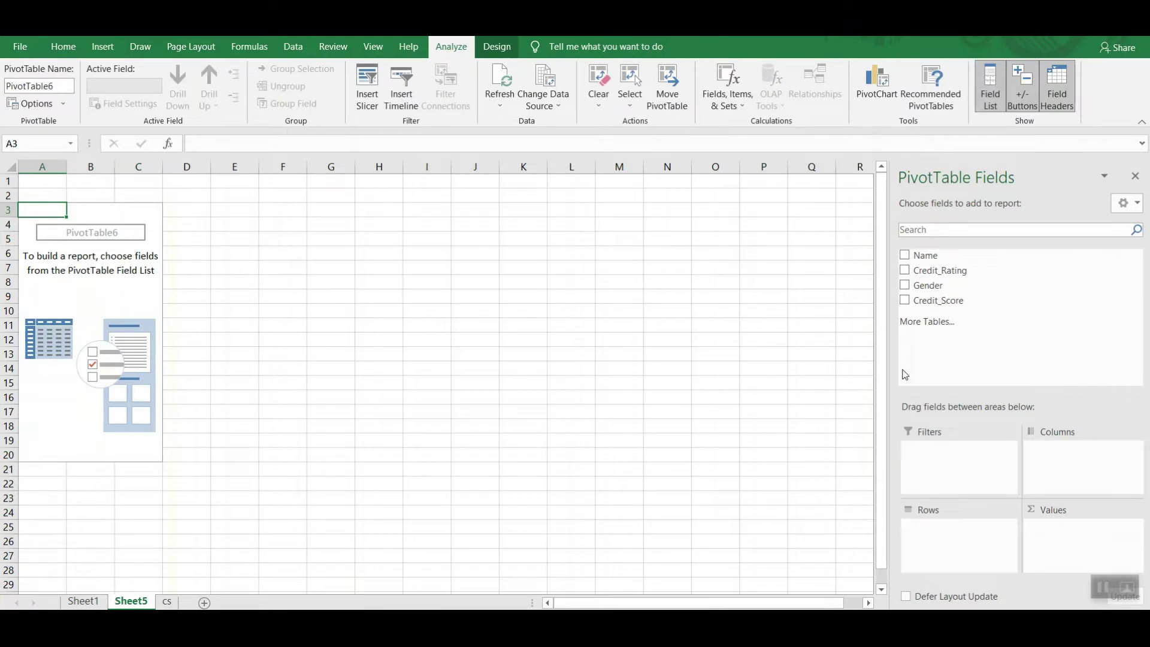
Step: Lay out the PivotTable with Credit_Rating as columns, Gender as rows and the count of Name as values
drag(932, 276, 1065, 465)
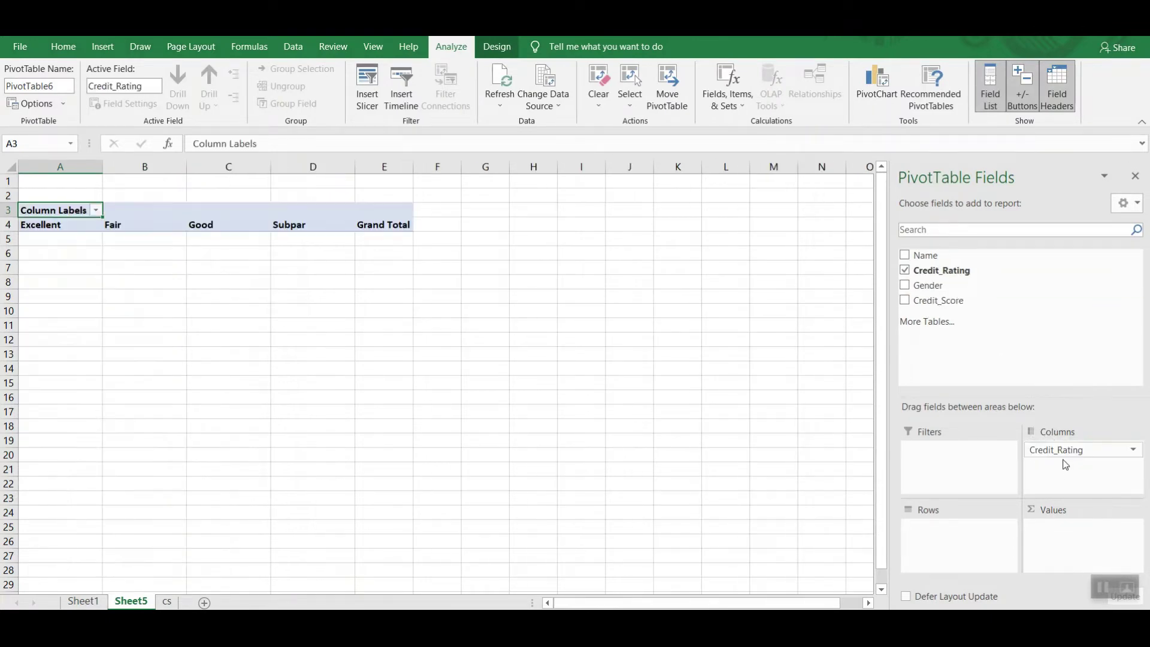
drag(933, 290, 922, 534)
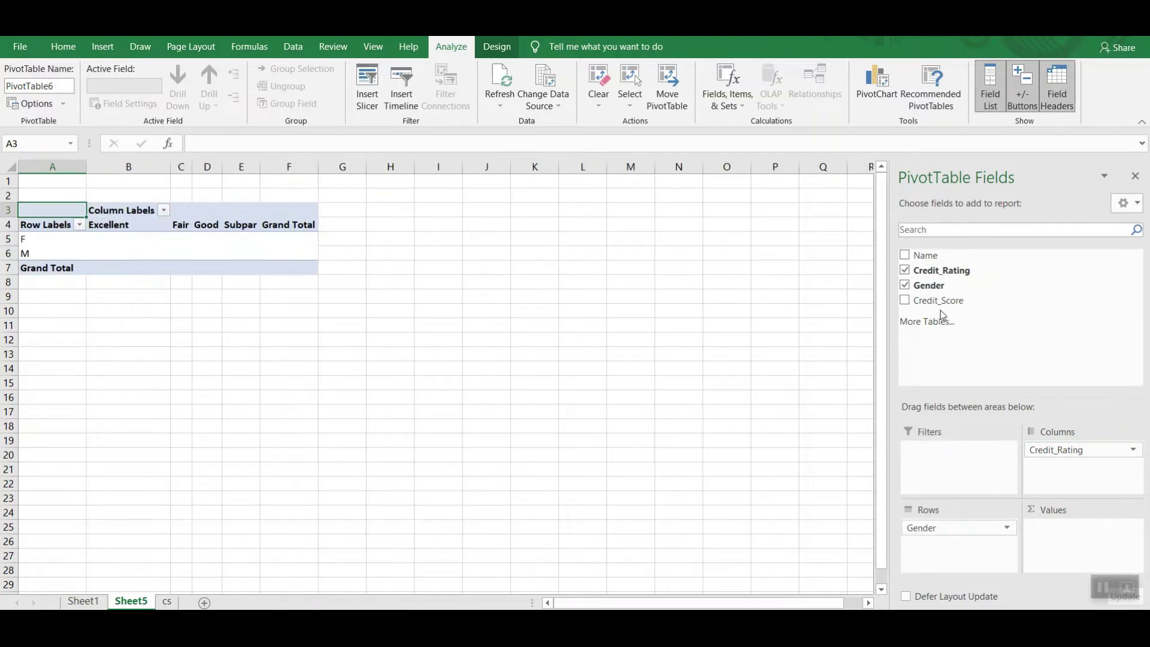
drag(927, 255, 1063, 533)
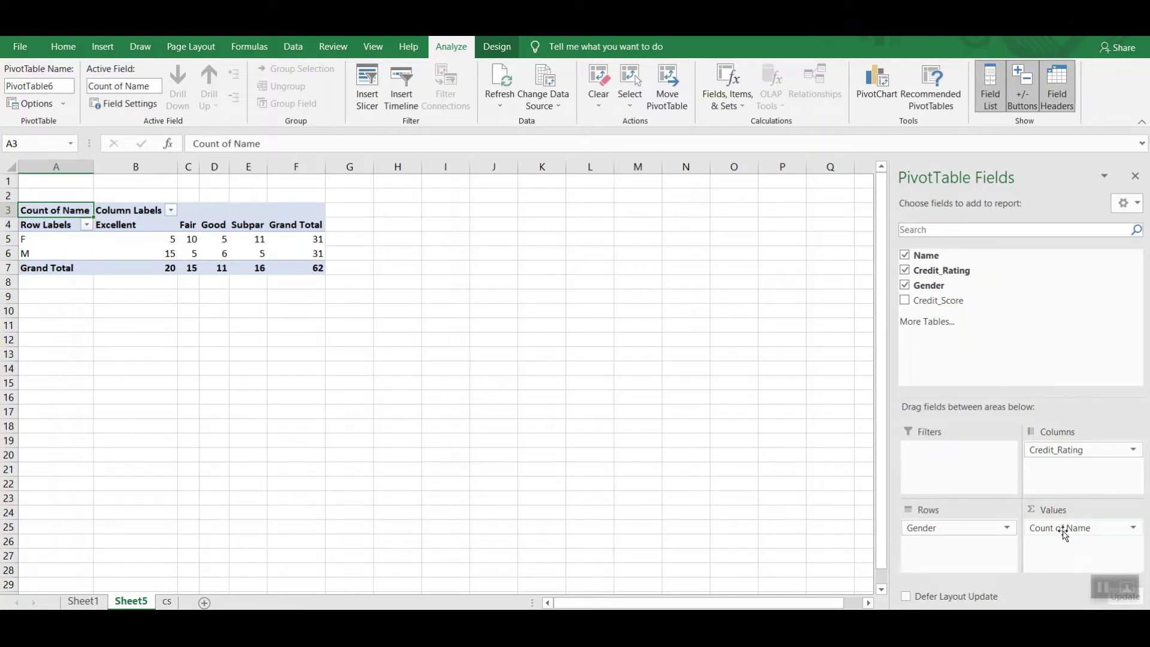
Step: Check the PivotTable's Generate GetPivotData setting and build the expected-count formula =F5/F7*B7 in cell B9
click(64, 104)
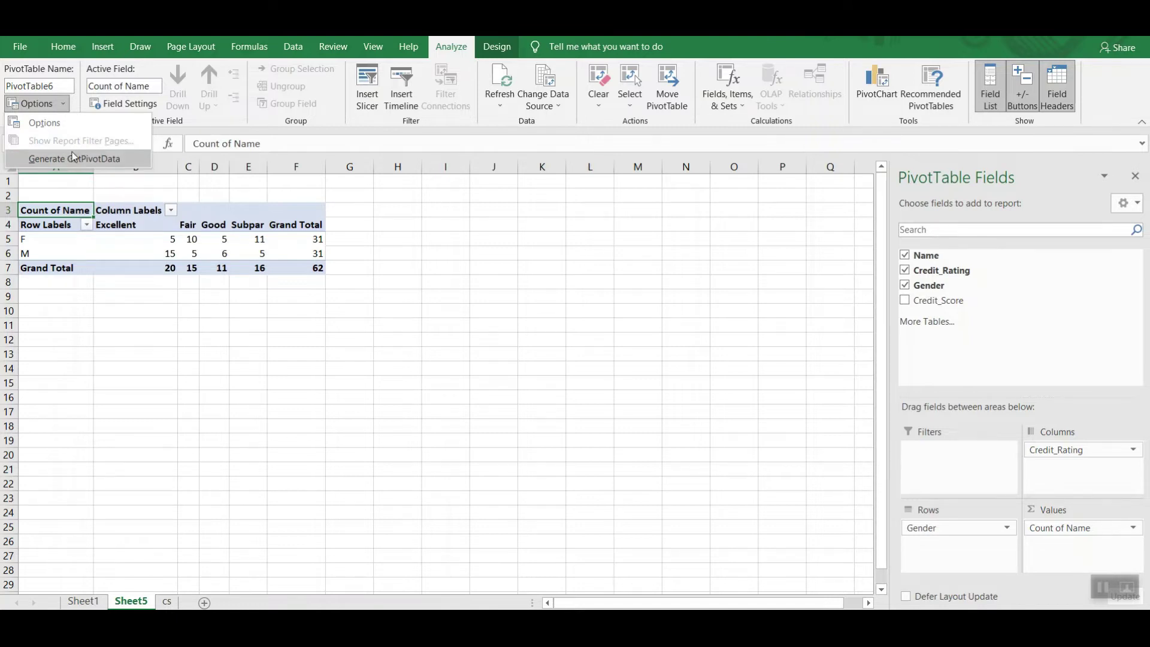
click(123, 296)
click(123, 296)
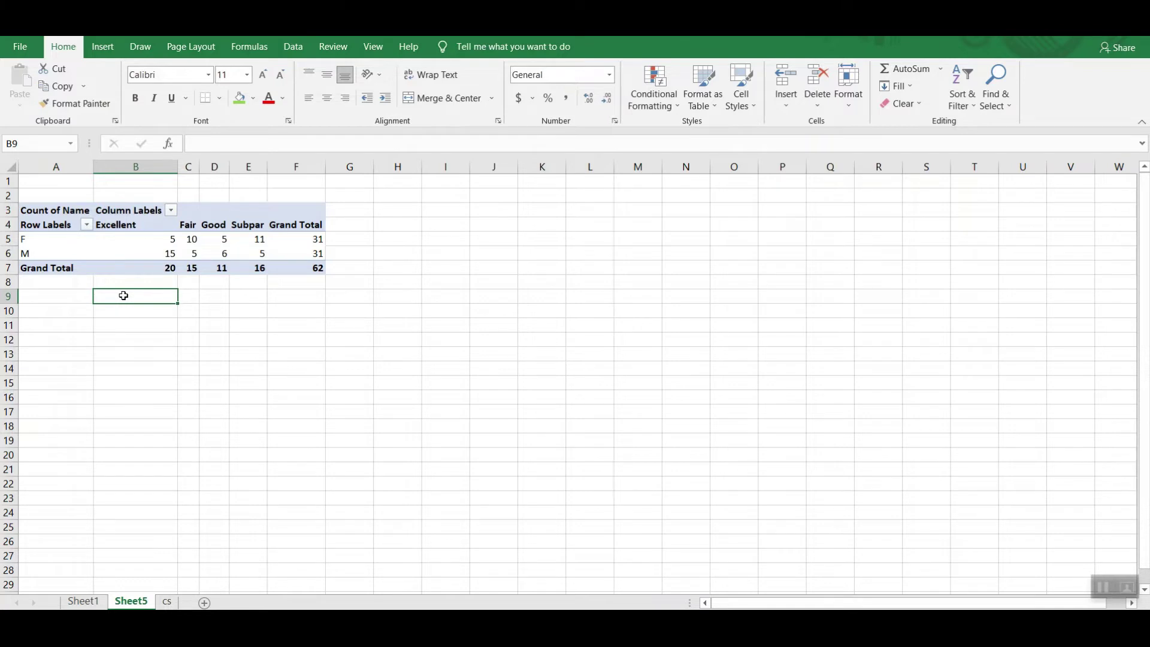
text(=)
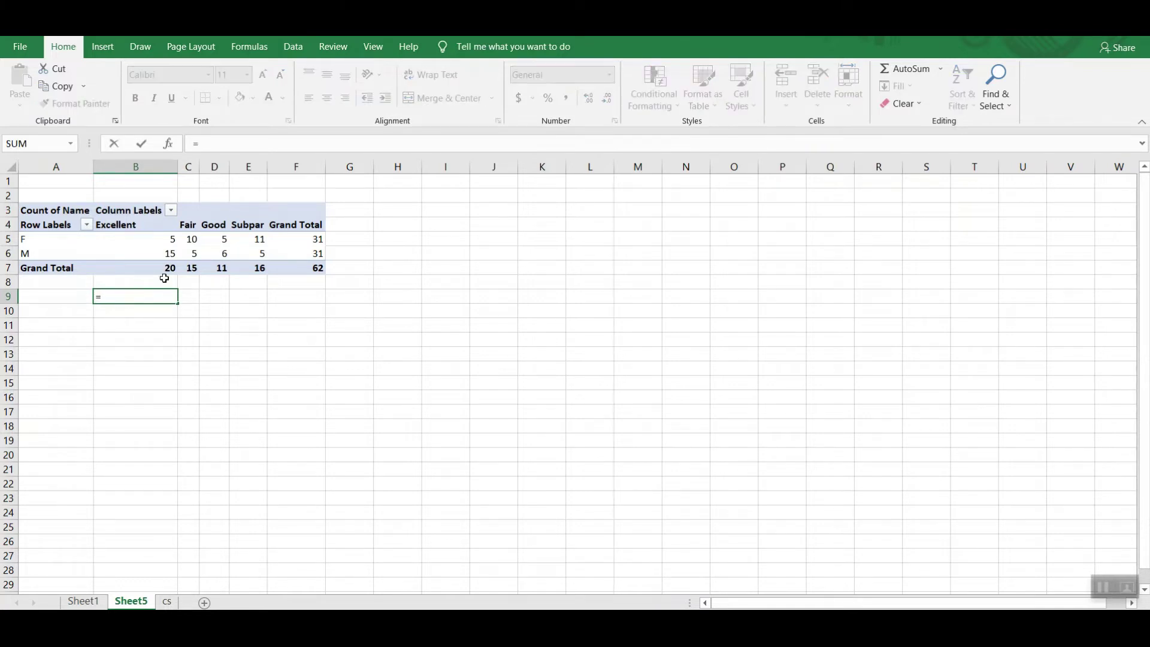
click(302, 239)
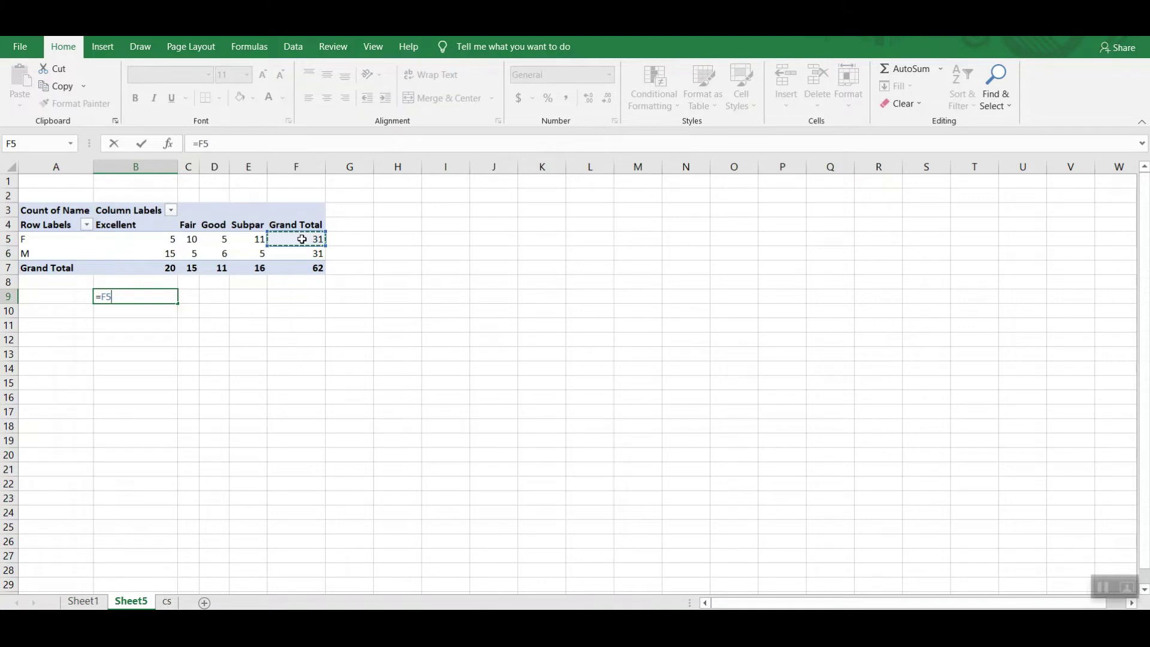
text(/)
click(305, 267)
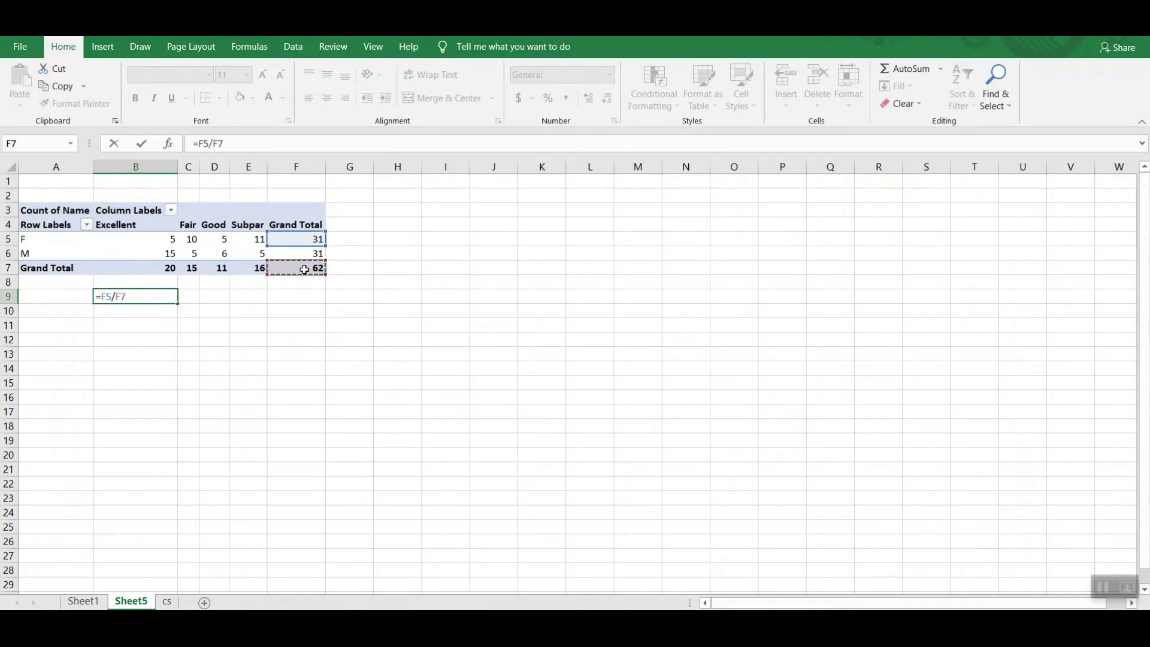
text(*)
click(167, 268)
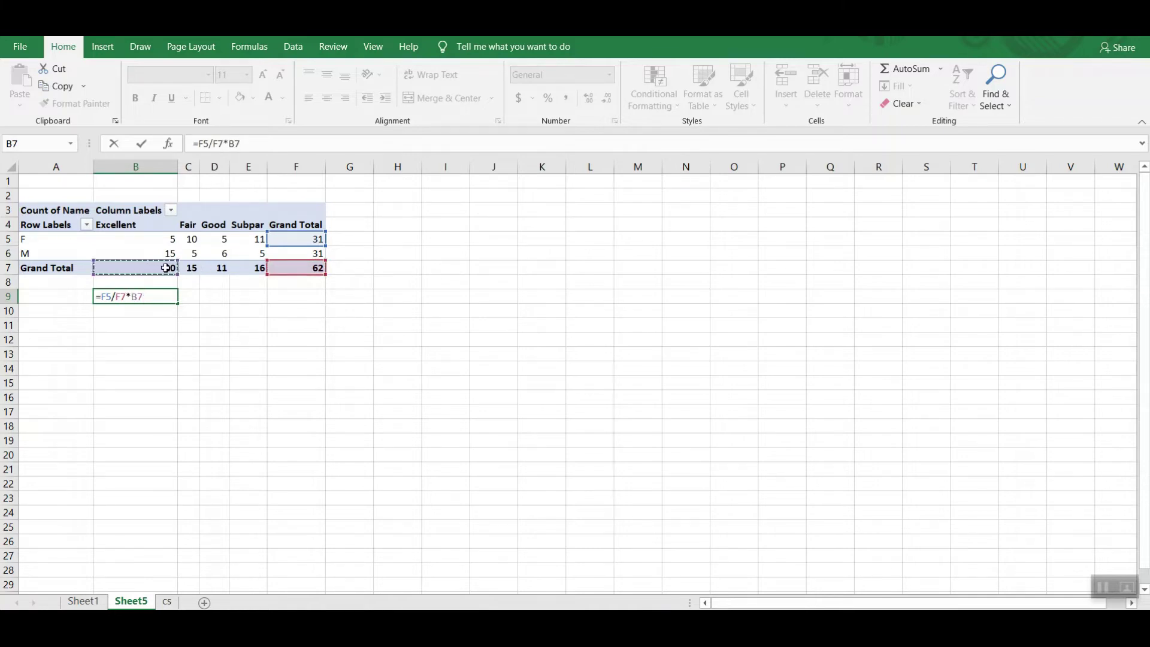
Step: Make the F5 and F7 references in B9 absolute so the formula reads =$F$5/$F$7*B7
click(200, 144)
text($F)
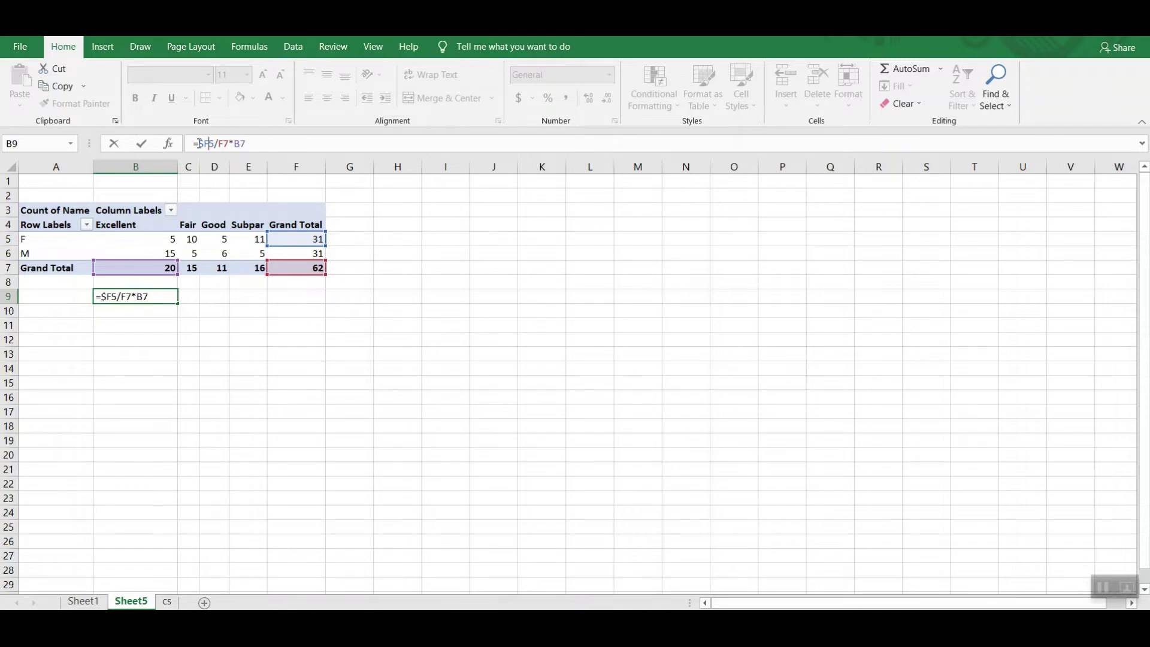
text($5/$F$)
key(Return)
Step: Copy the expected-count formula from B9 across to C9:E9
click(154, 293)
key(ctrl+c)
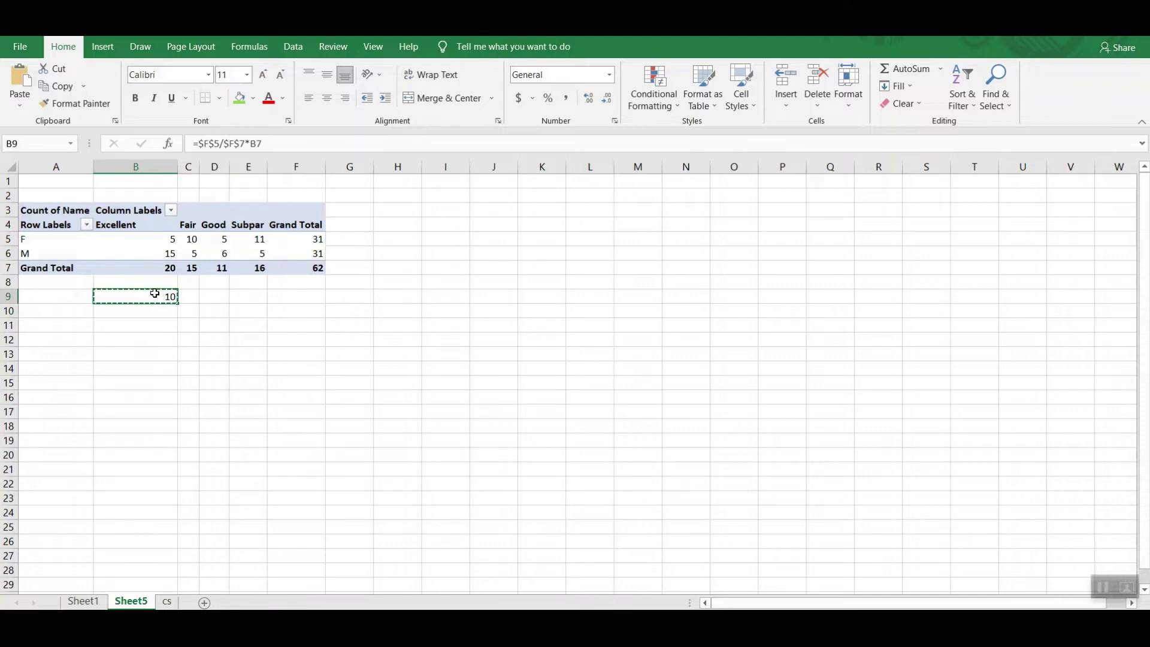
key(Right)
key(shift+Right)
key(shift+Right)
key(ctrl+v)
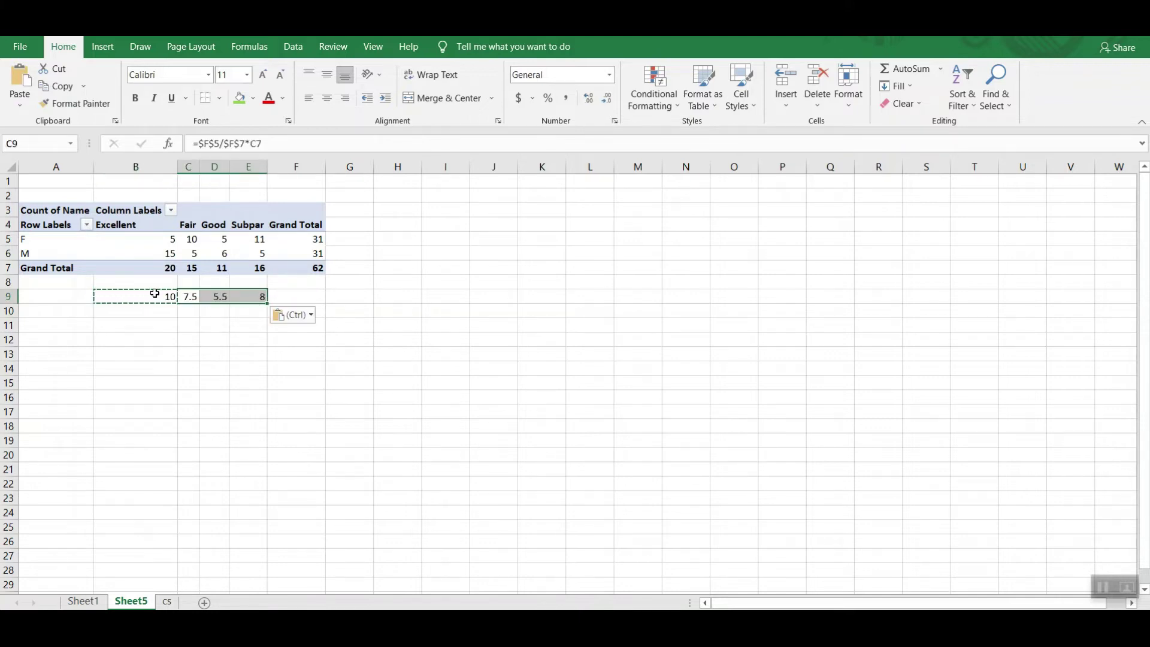
Step: Enter the expected-count formula for the M row, =F6/F7*B7, in cell B10
click(147, 308)
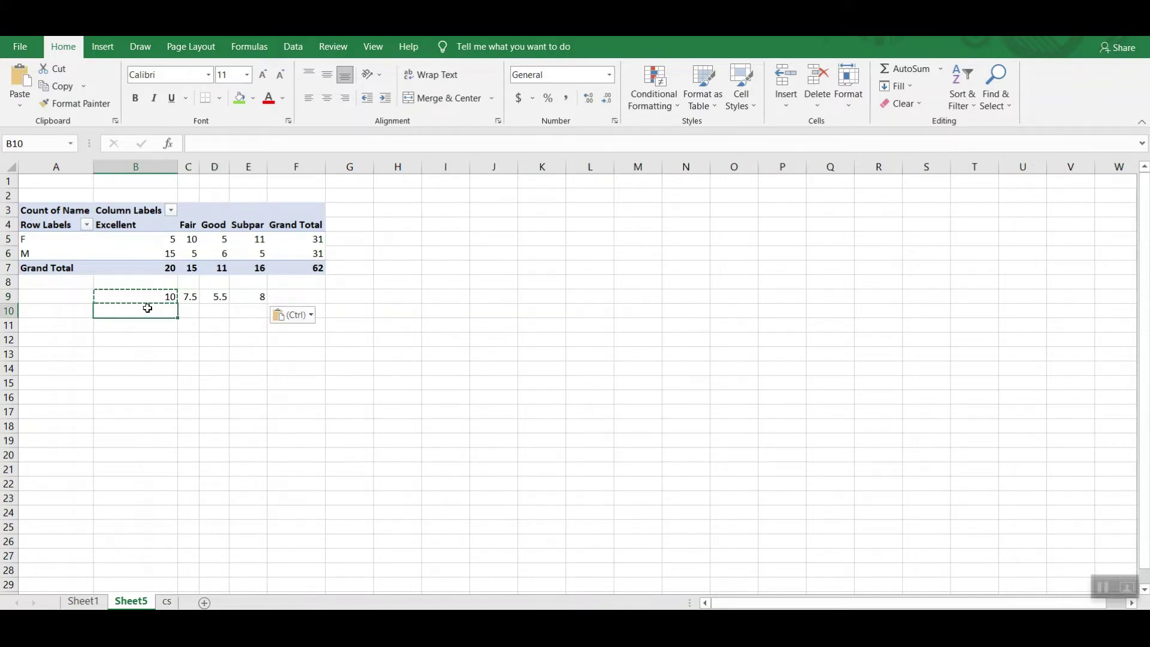
text(=)
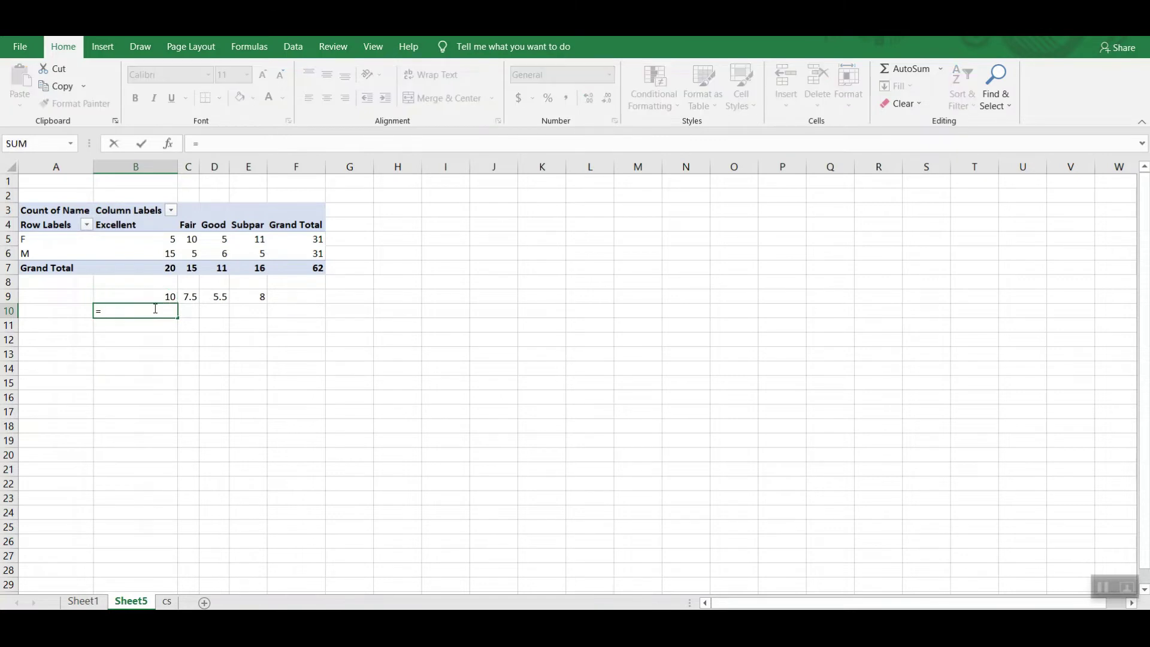
click(302, 255)
text(/)
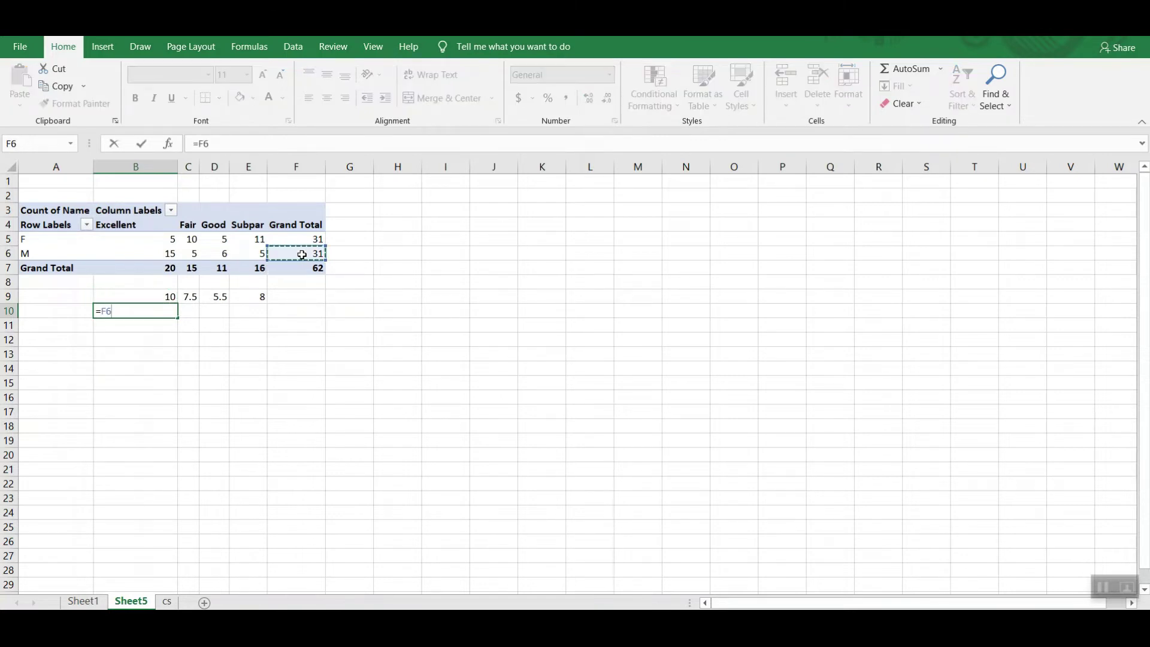
click(301, 269)
text(*)
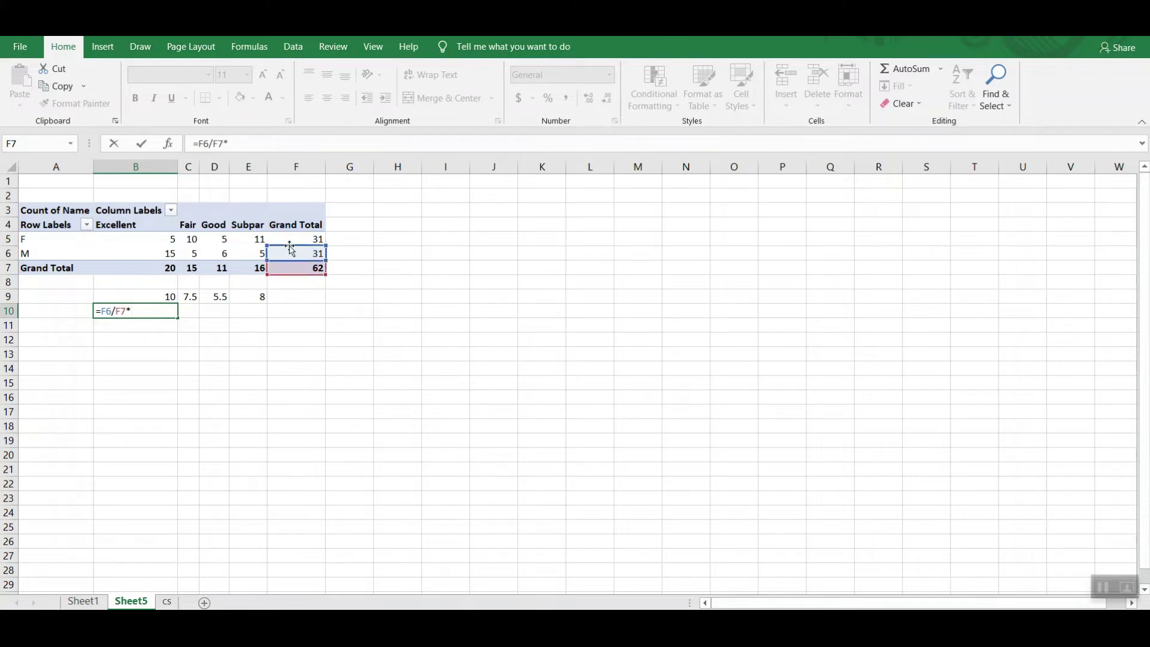
click(163, 269)
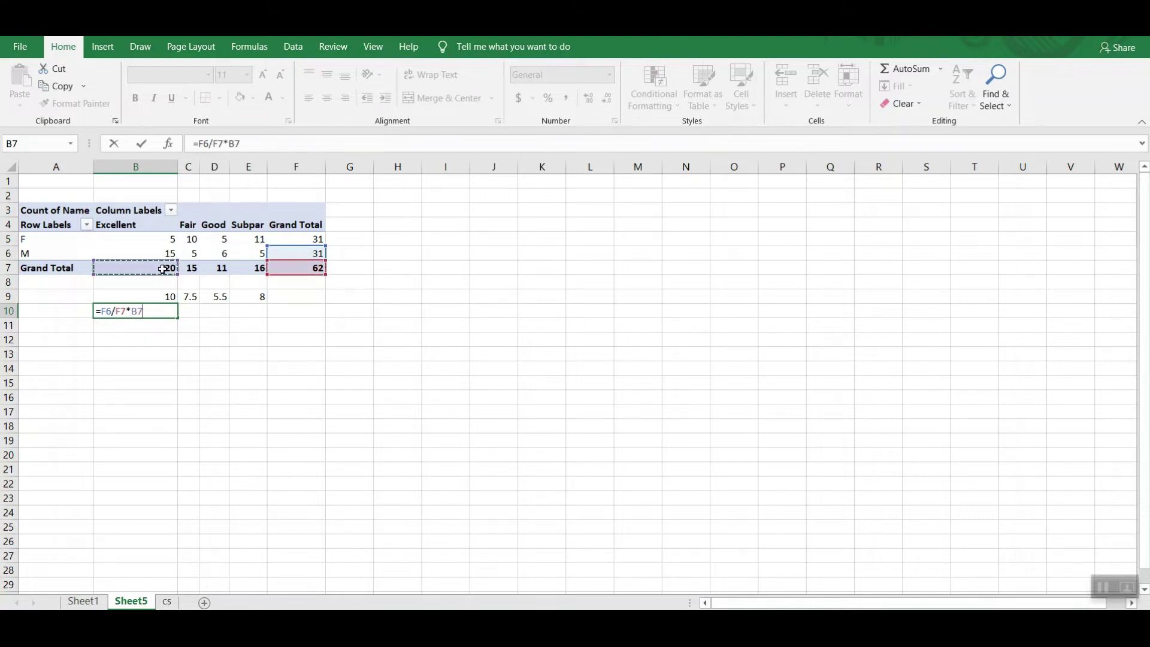
key(Return)
Step: Edit the B10 formula to use absolute references for F6 and F7, giving =$F$6/$F$7*B7
click(147, 312)
click(199, 144)
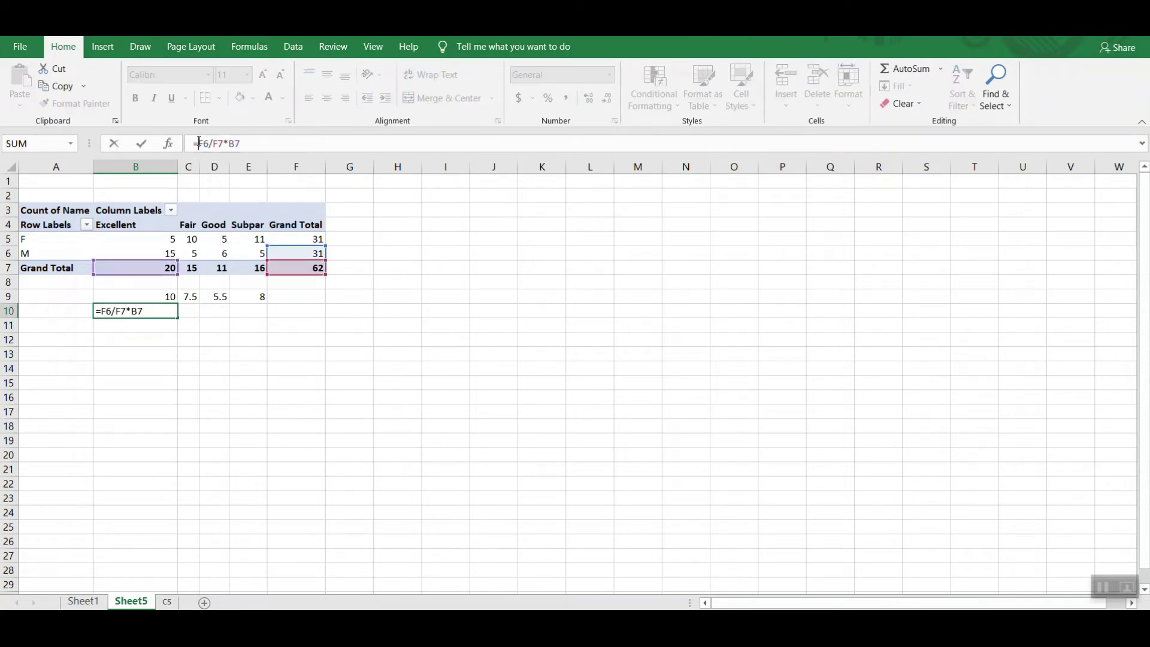
text($F$6/)
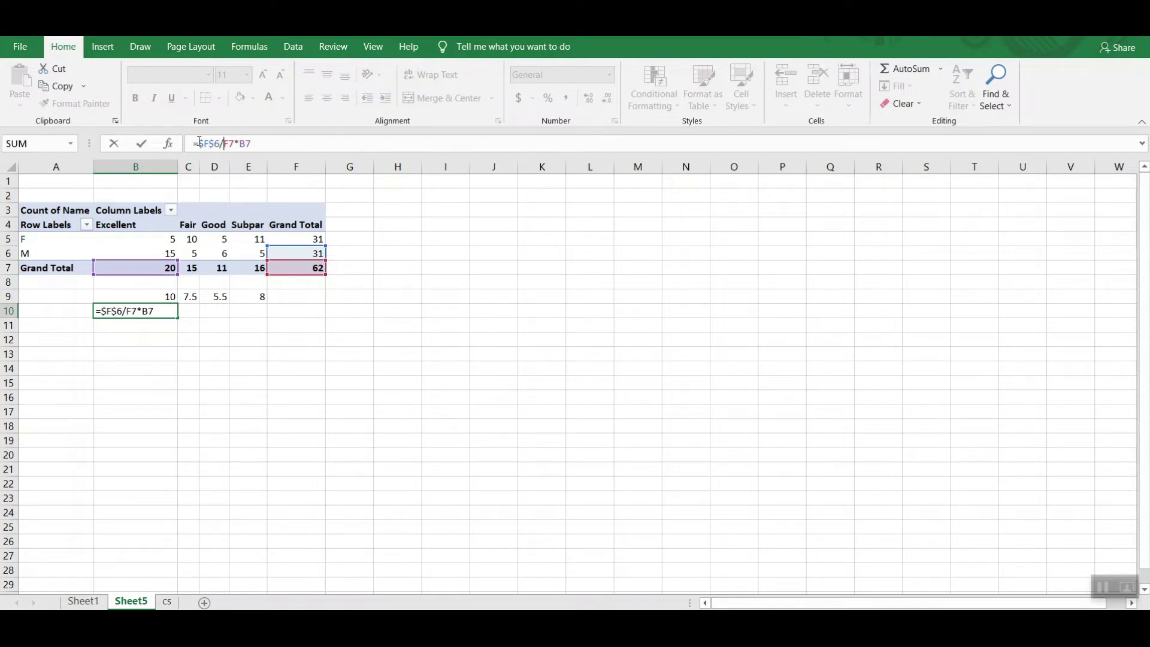
text($F$)
key(Return)
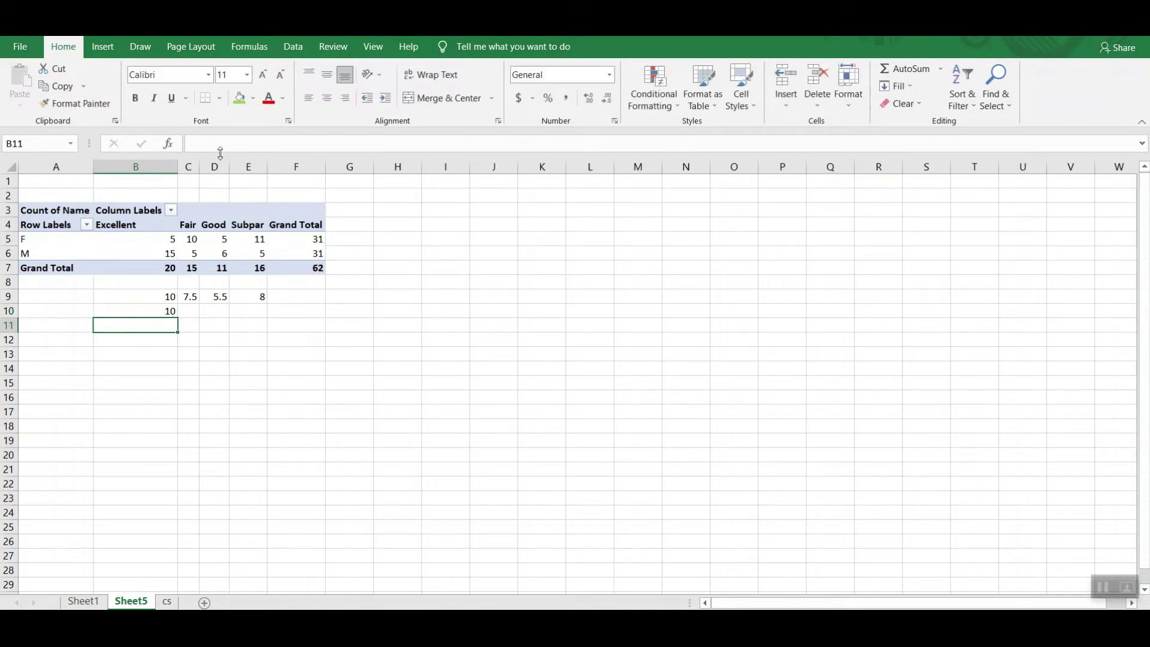
Step: Copy the expected-count formula from B10 across to C10:E10
click(154, 307)
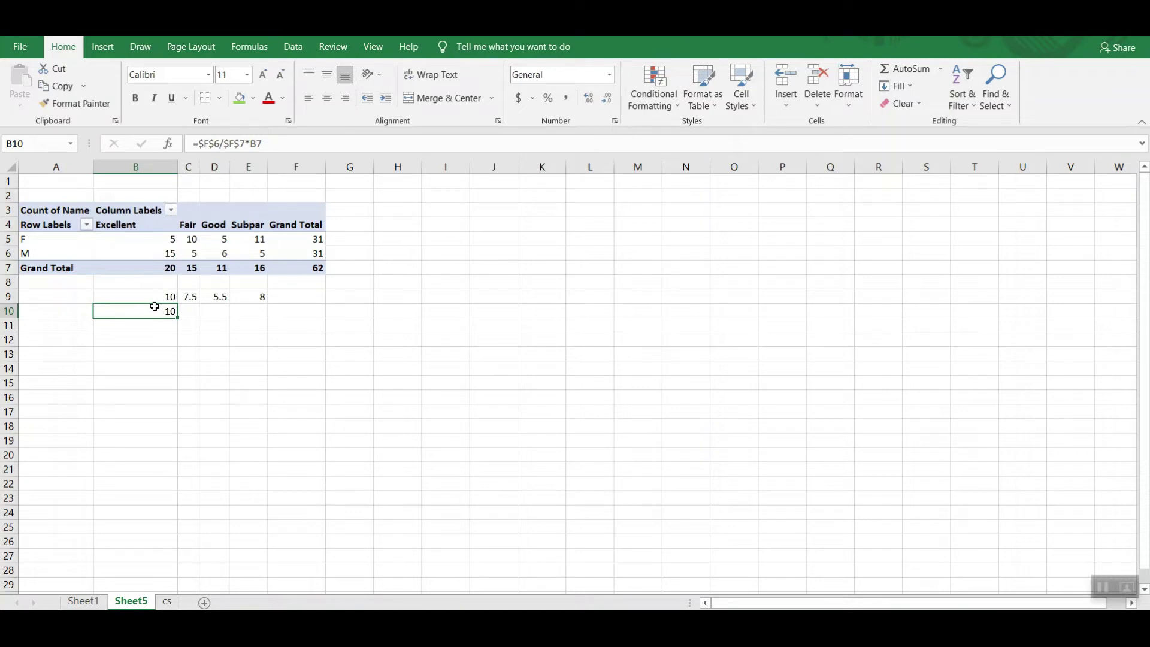
key(ctrl+c)
key(Right)
key(shift+Right)
key(shift+Right)
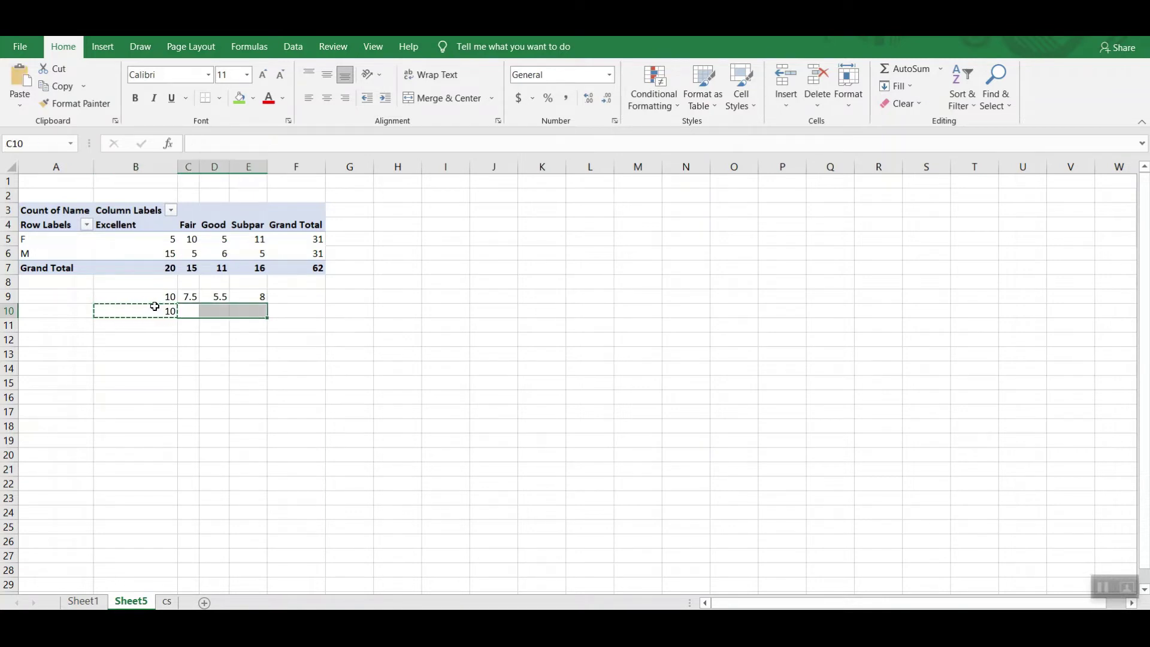
key(ctrl+v)
Step: Start a CHISQ.TEST formula in cell B12 with the observed counts B5:E6 as the actual range
click(148, 338)
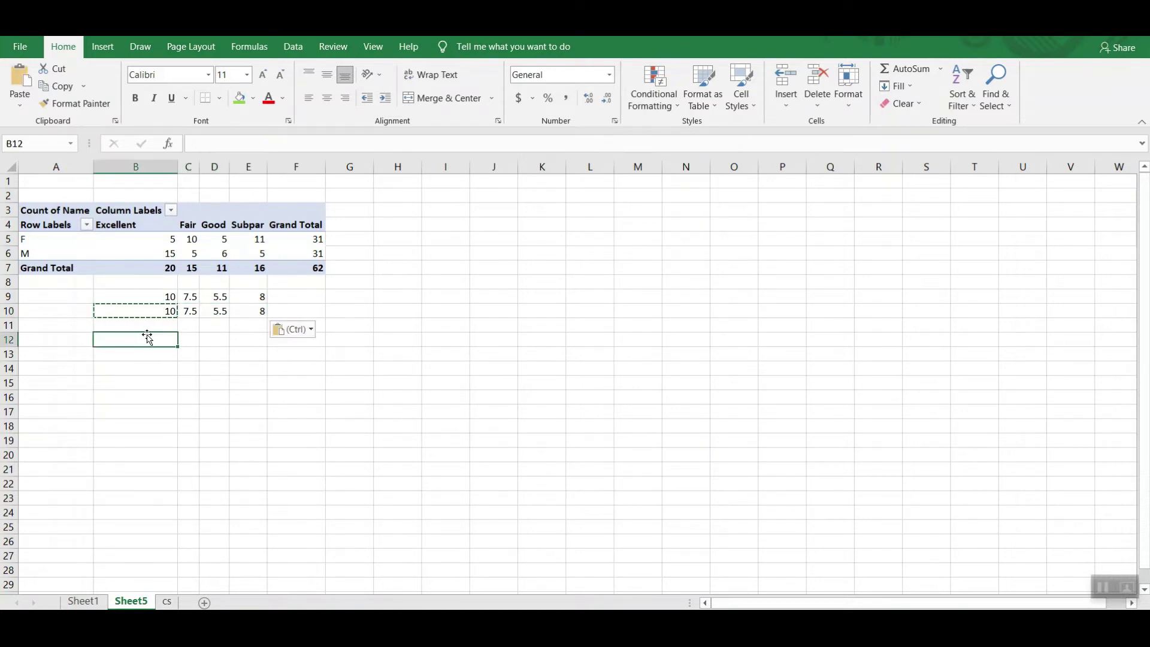
text(=)
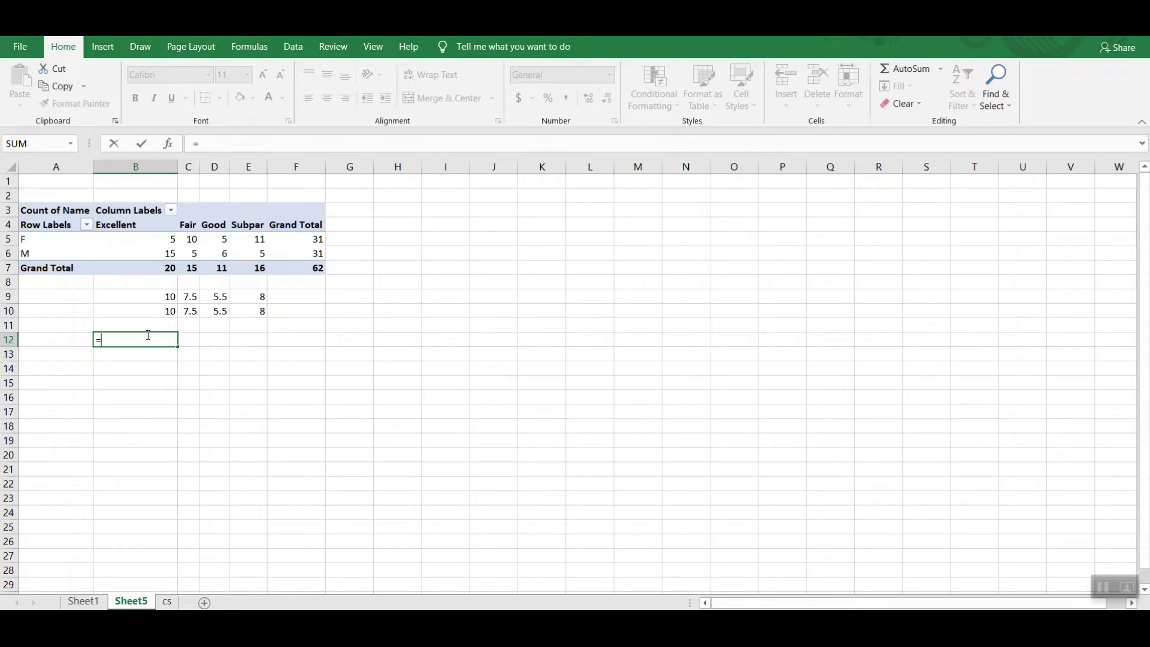
text(chisq)
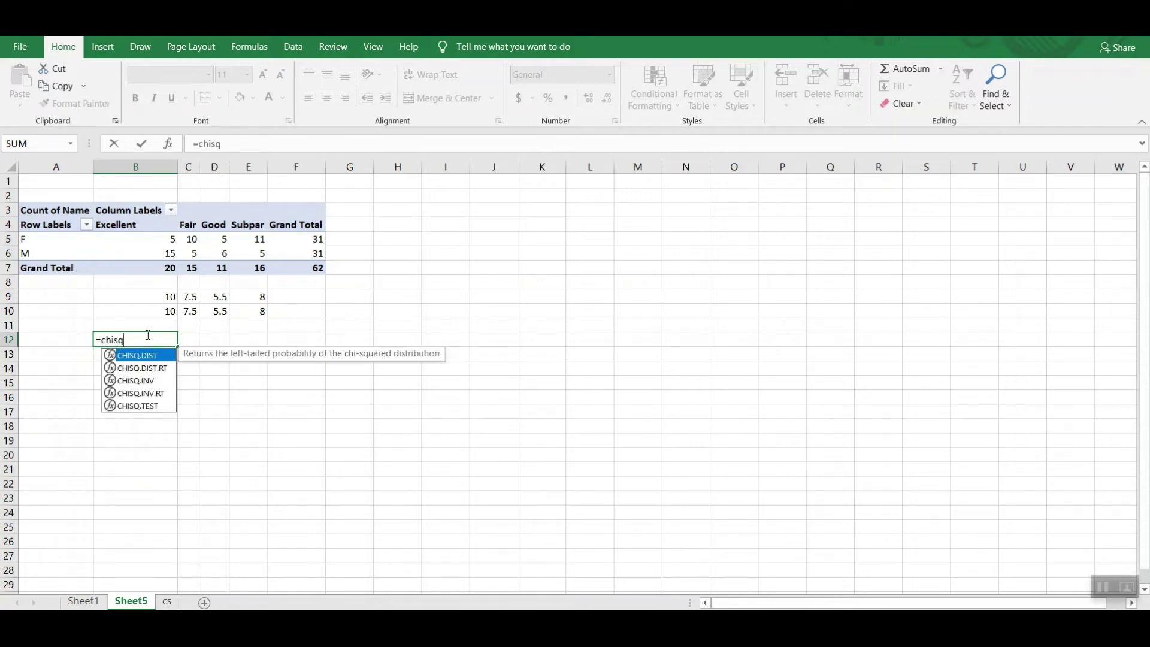
text(.test()
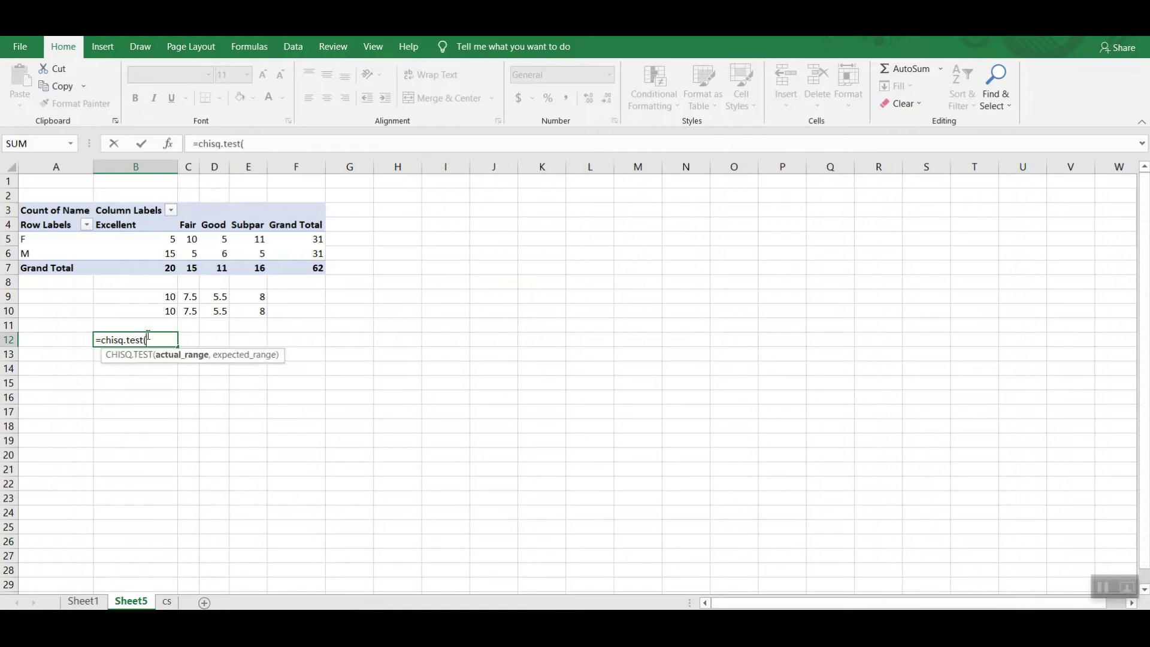
click(160, 238)
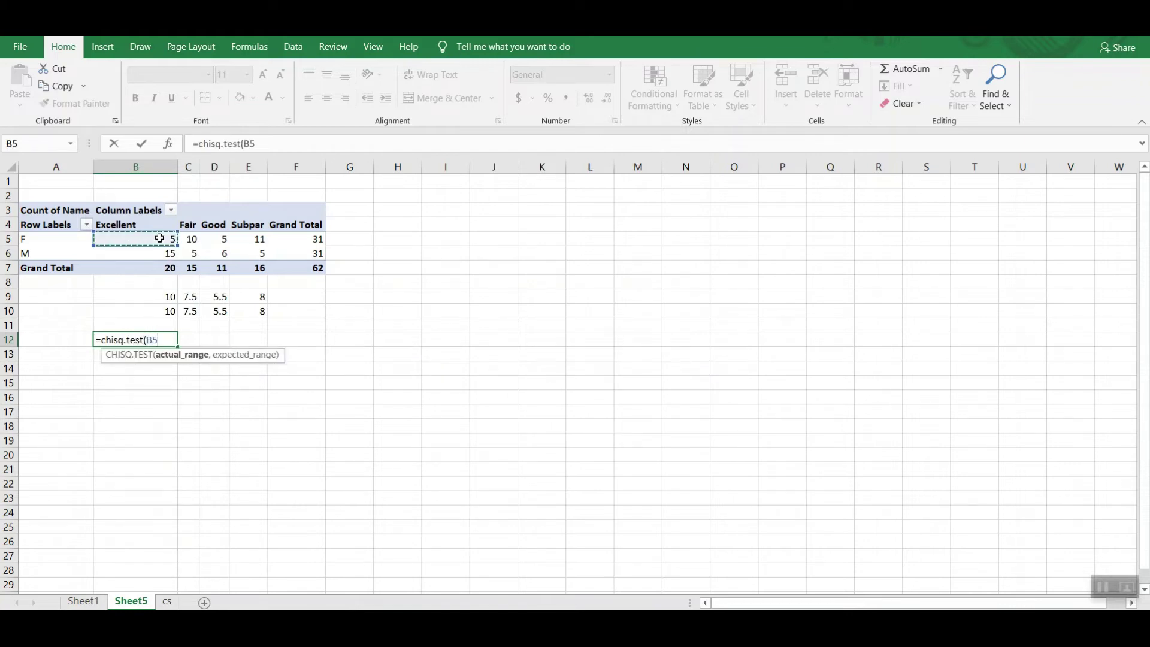
key(shift+Right)
key(shift+Right)
key(shift+Right)
key(shift+Down)
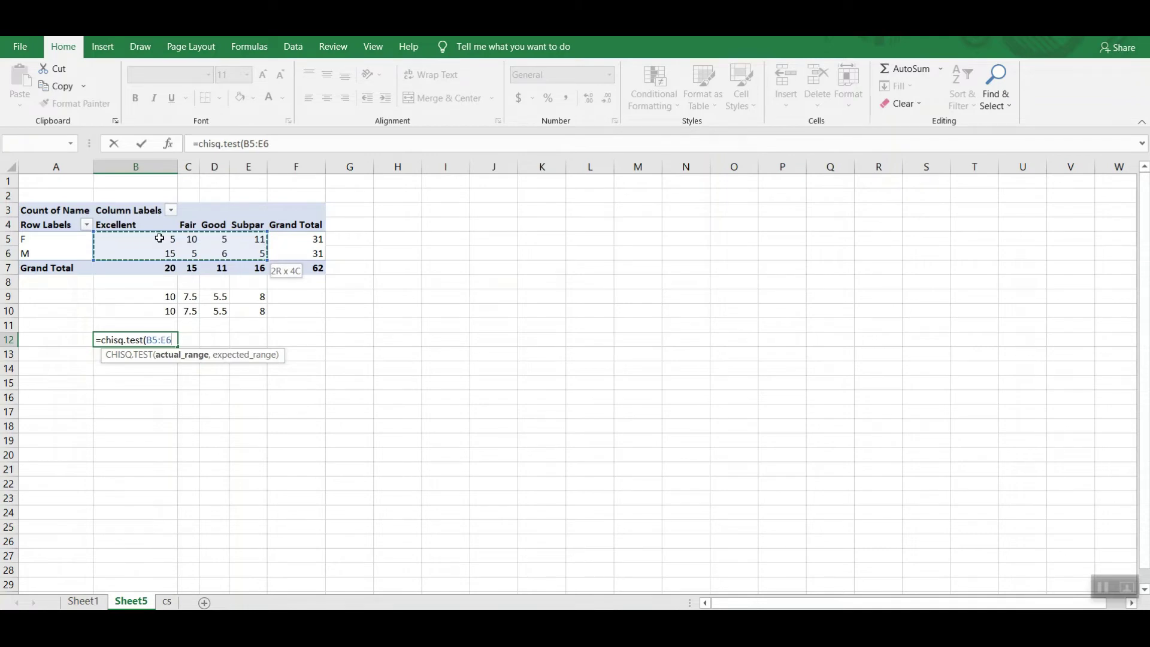
Step: Complete the B12 formula with B9:E10 as the expected range, giving =CHISQ.TEST(B5:E6,B9:E10)
text(,)
click(146, 297)
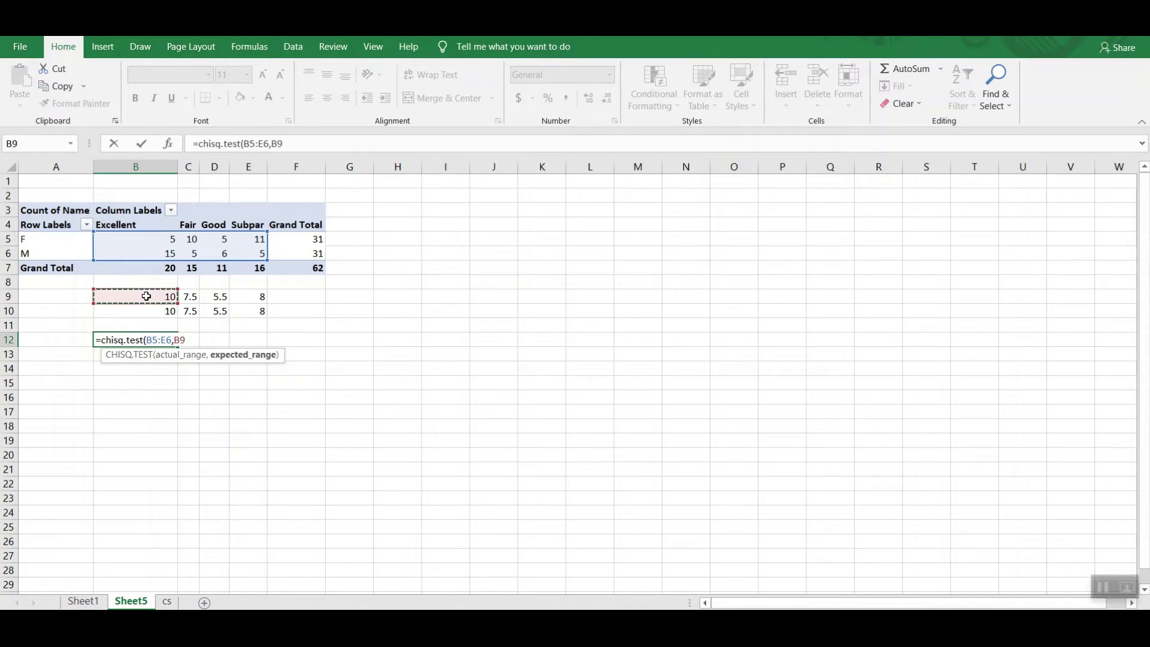
key(shift+Down)
key(shift+Right)
key(shift+Right)
key(shift+Right)
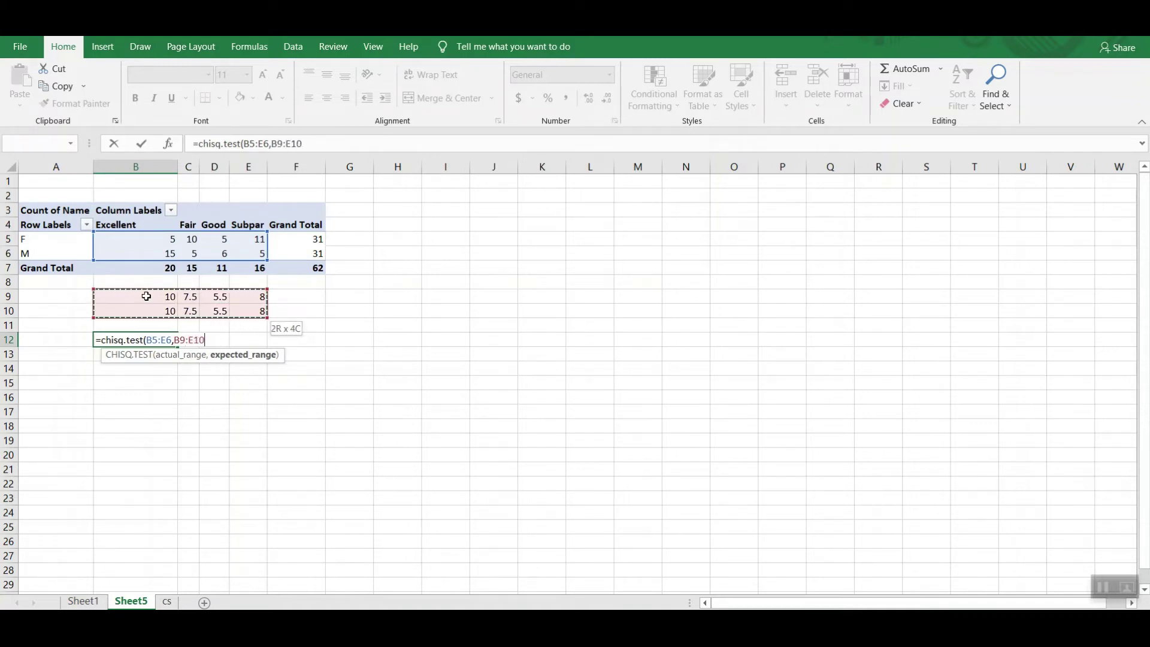
text())
key(Return)
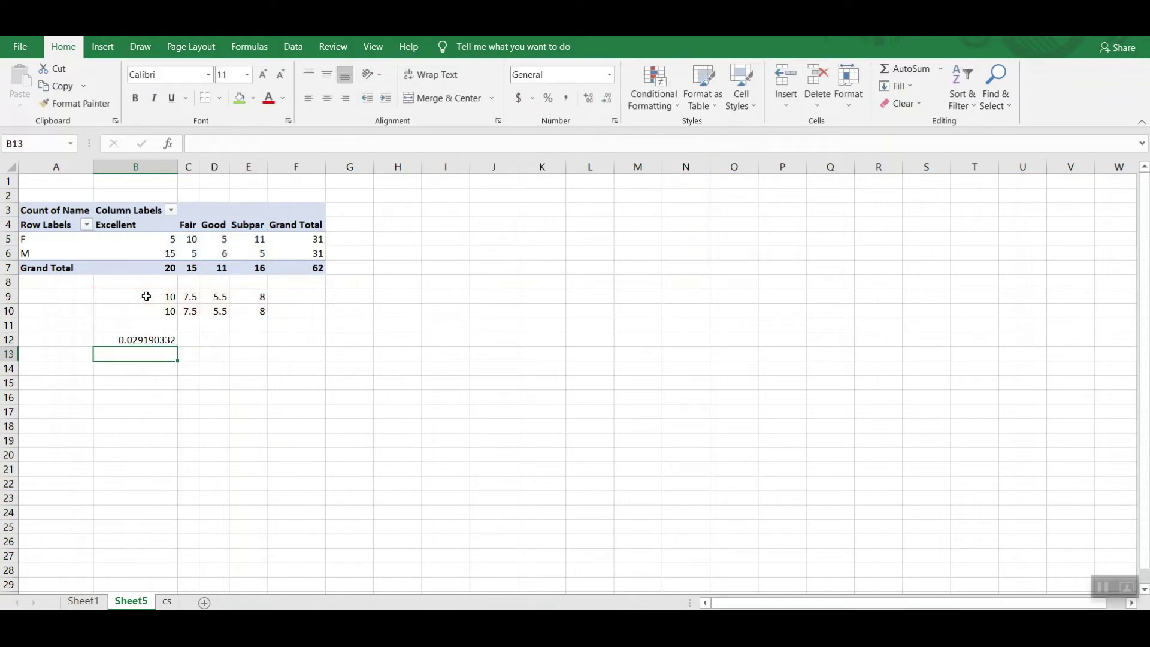
Step: Format cell B12 as a Number with 2 decimal places
right_click(139, 339)
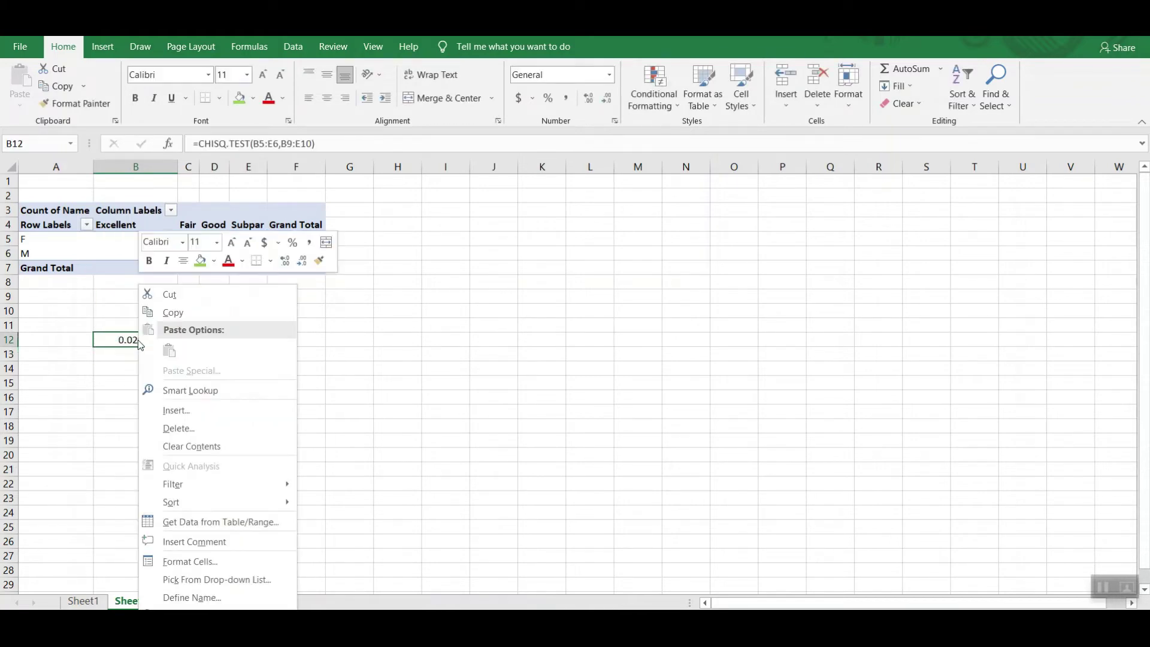
click(190, 561)
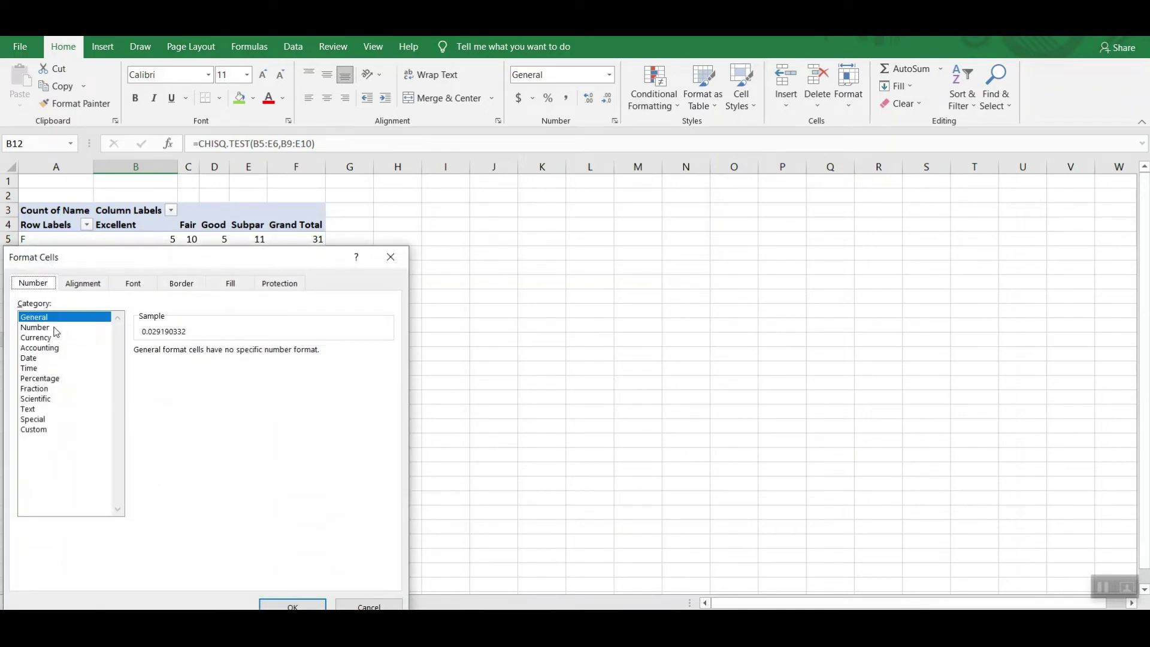
click(54, 327)
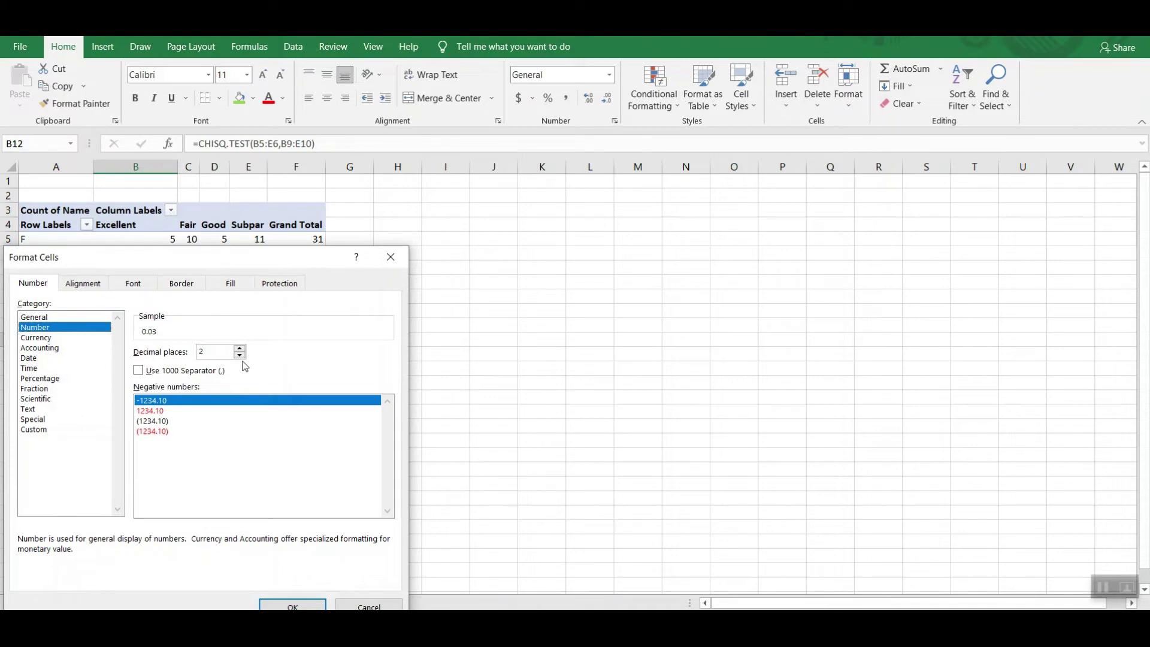
click(294, 606)
Step: Enter the chi-square statistic formula =CHIINV(B12,3) in cell B13
click(153, 356)
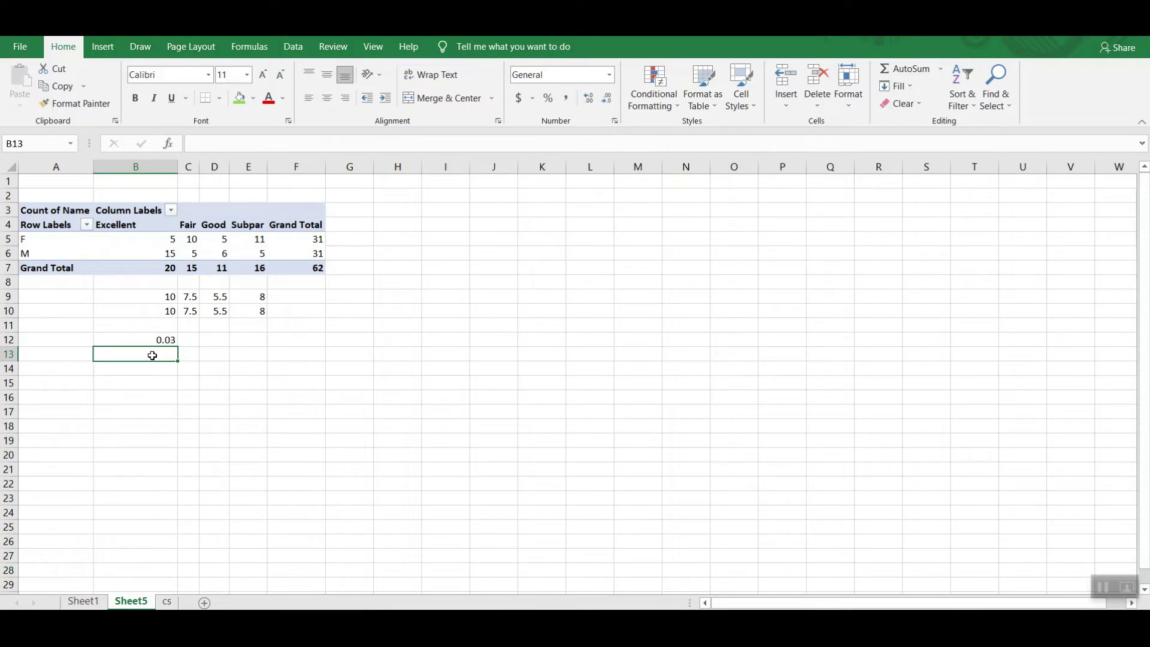
text(=)
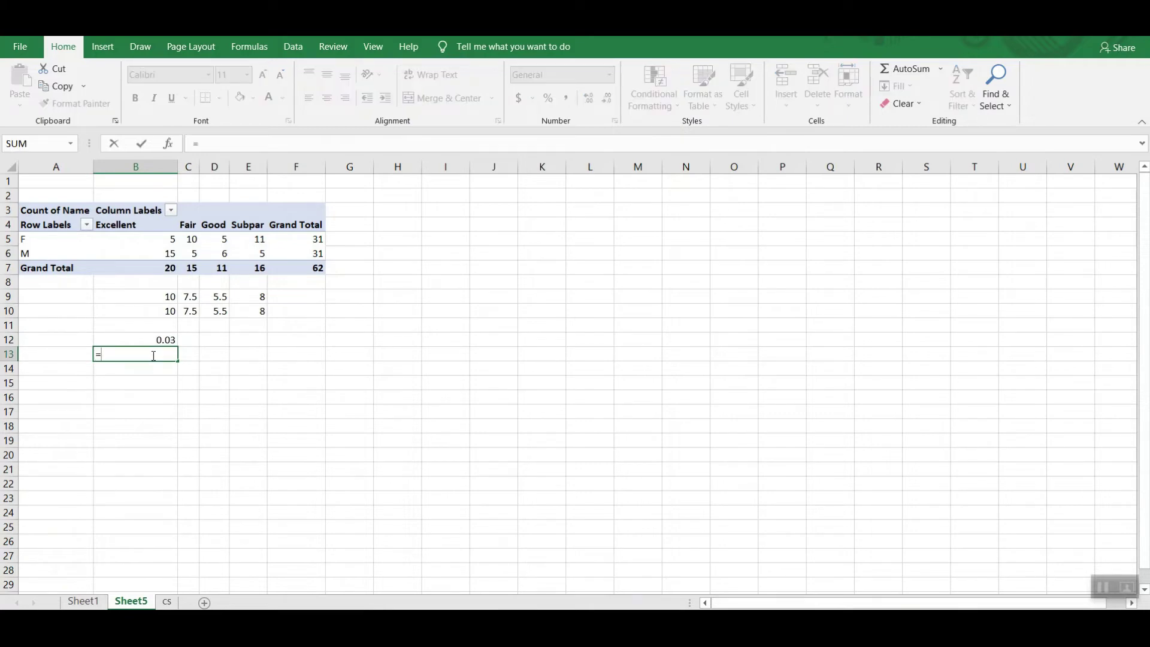
text(c)
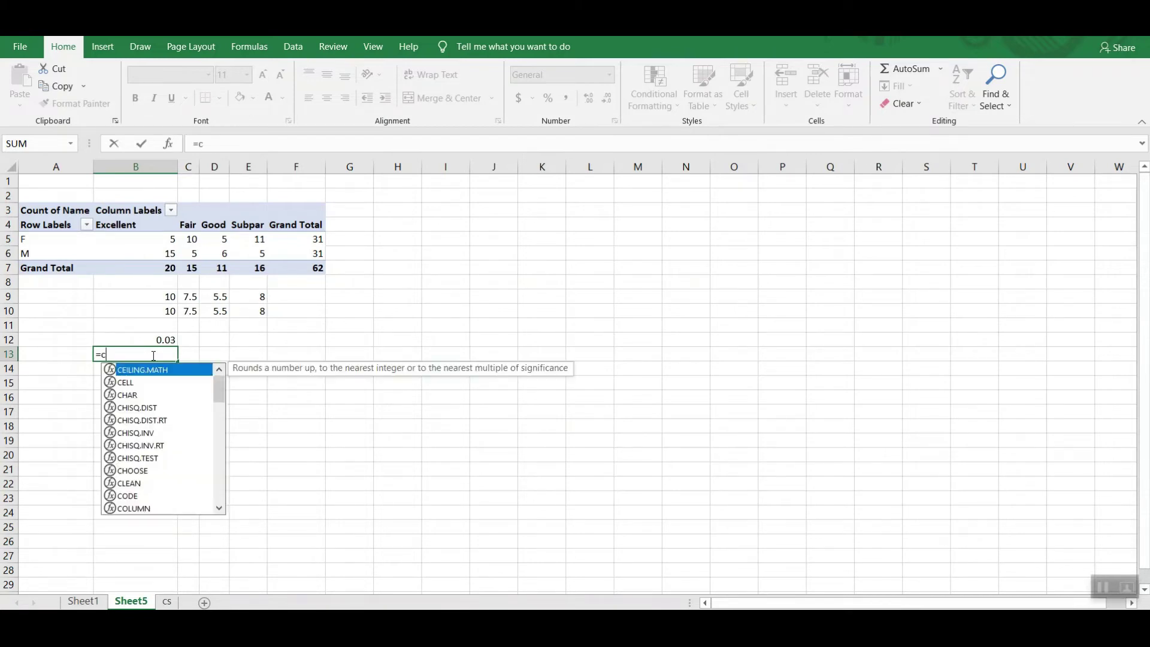
text(hiinv()
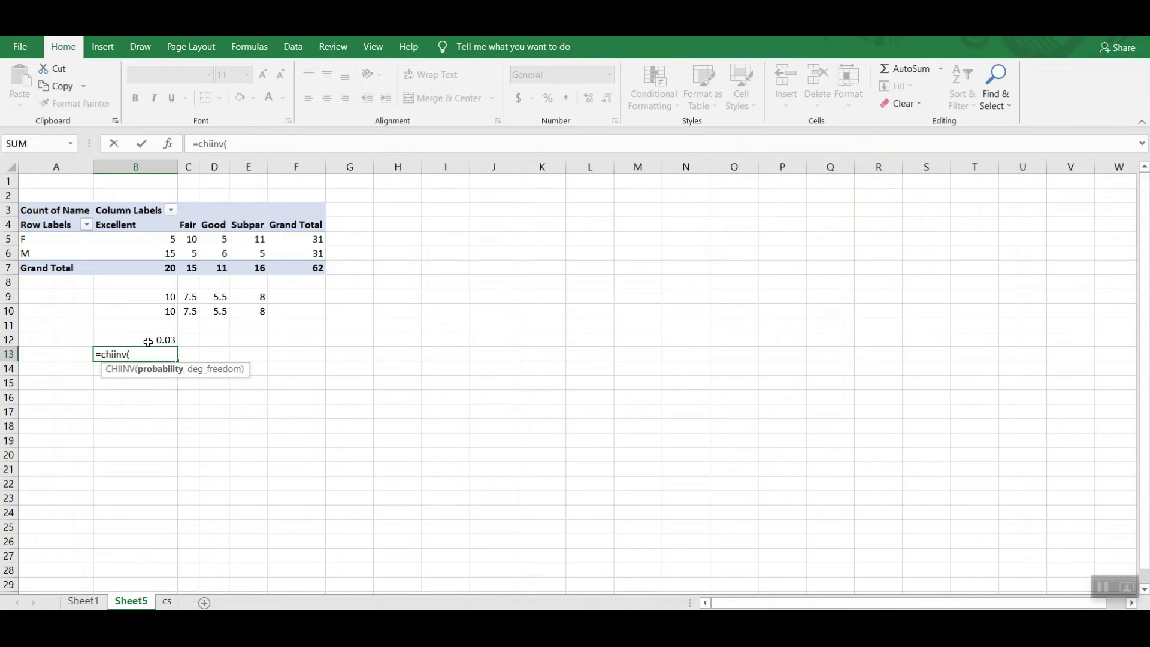
click(148, 343)
text(,)
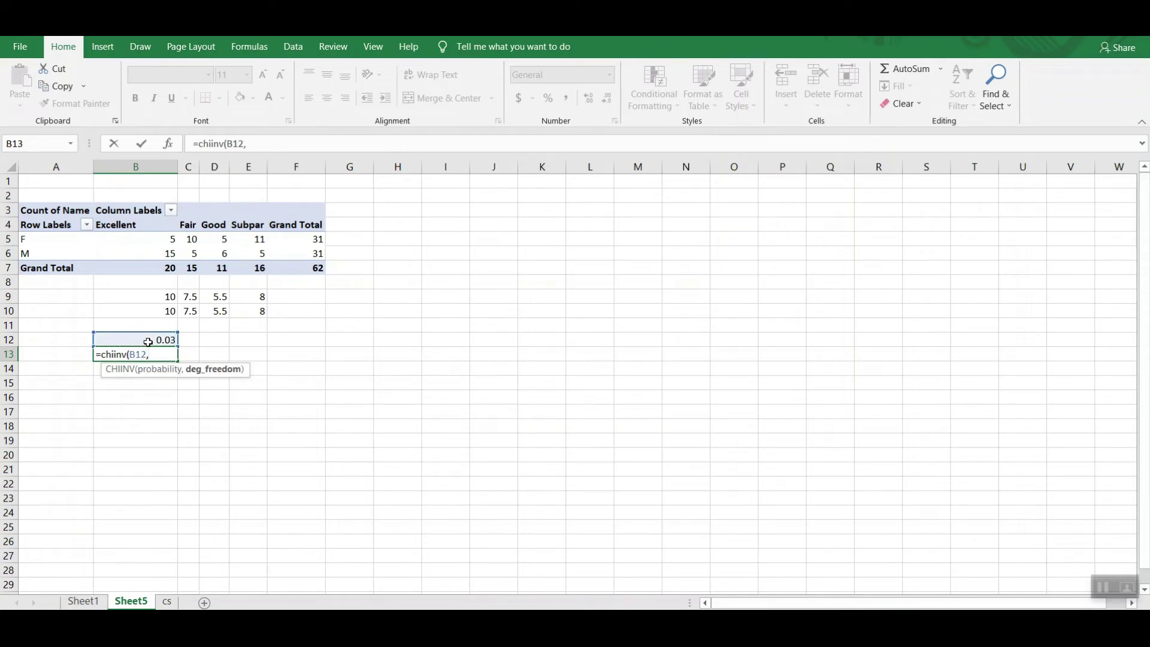
text(3))
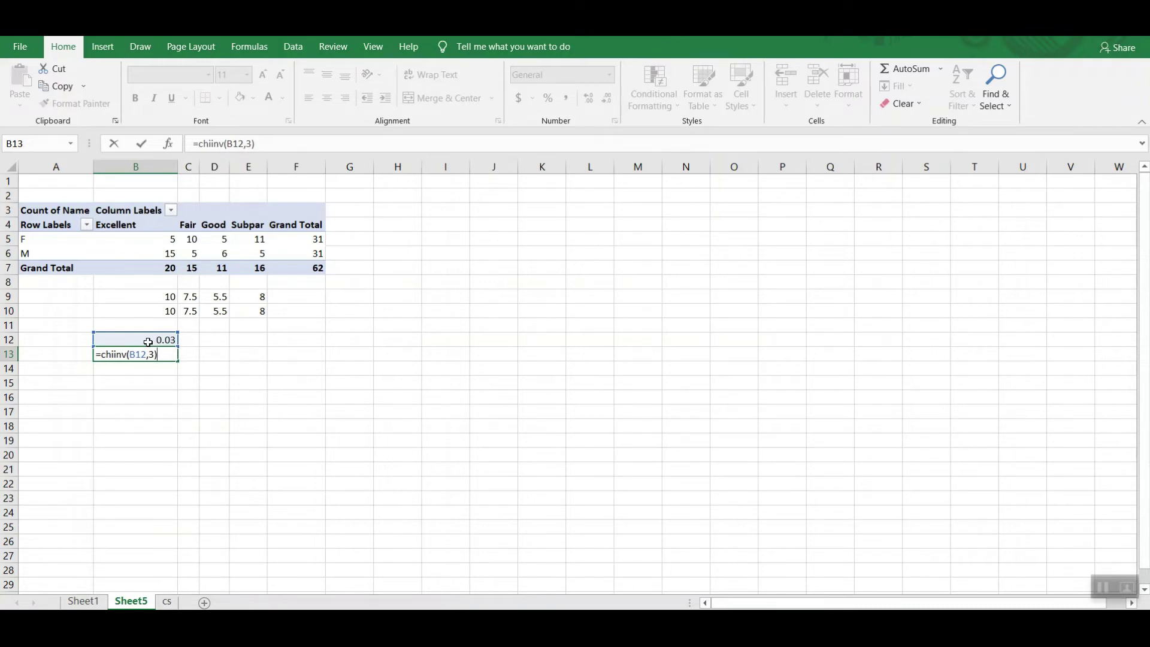
key(Return)
Step: Format cell B13 as a Number with 2 decimal places
click(142, 354)
right_click(142, 355)
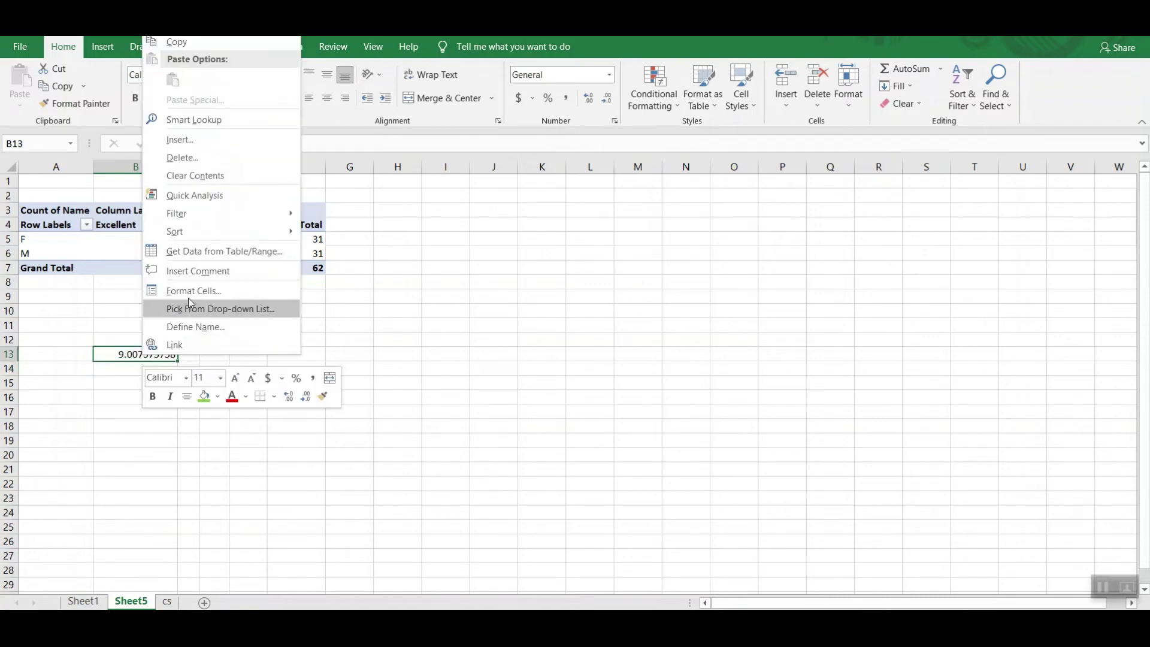
click(153, 288)
click(58, 174)
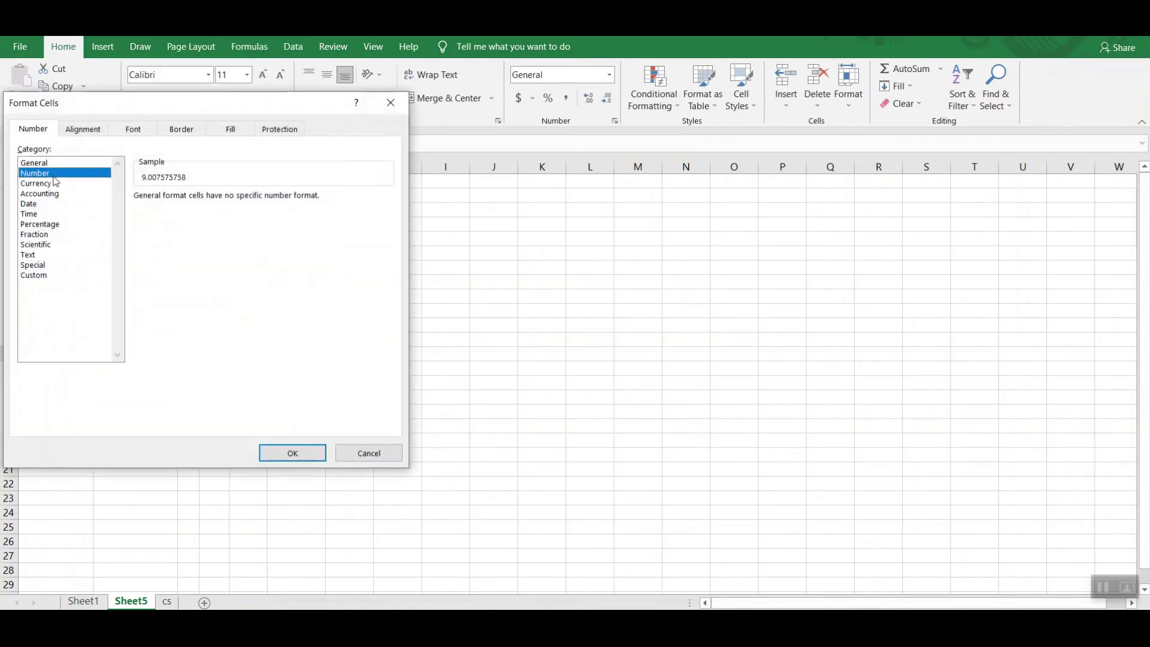
click(282, 453)
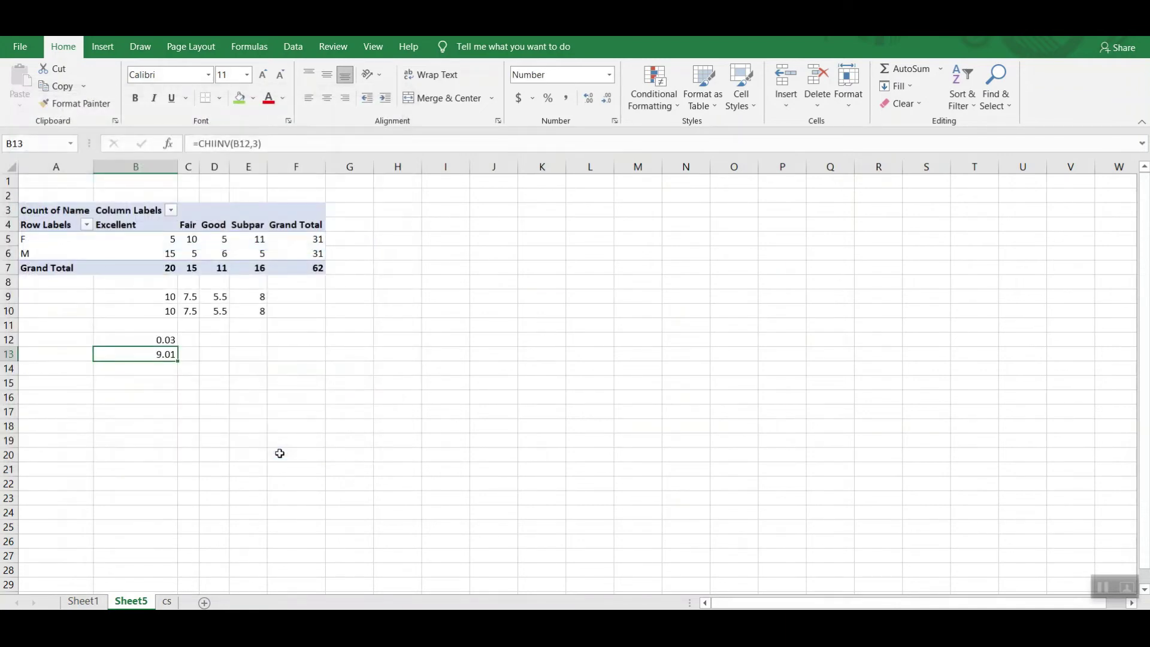
click(144, 339)
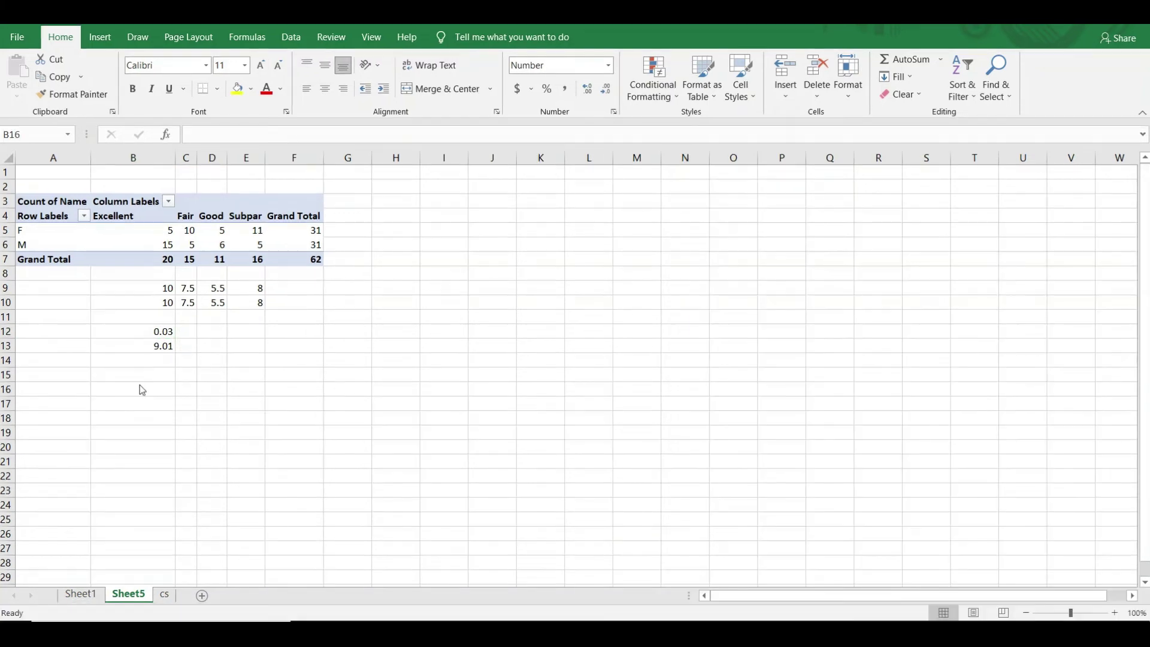
Step: Start a manual chi-square formula in cell B16 with the F/Excellent term, =(B5-B9)^2/B9
click(140, 386)
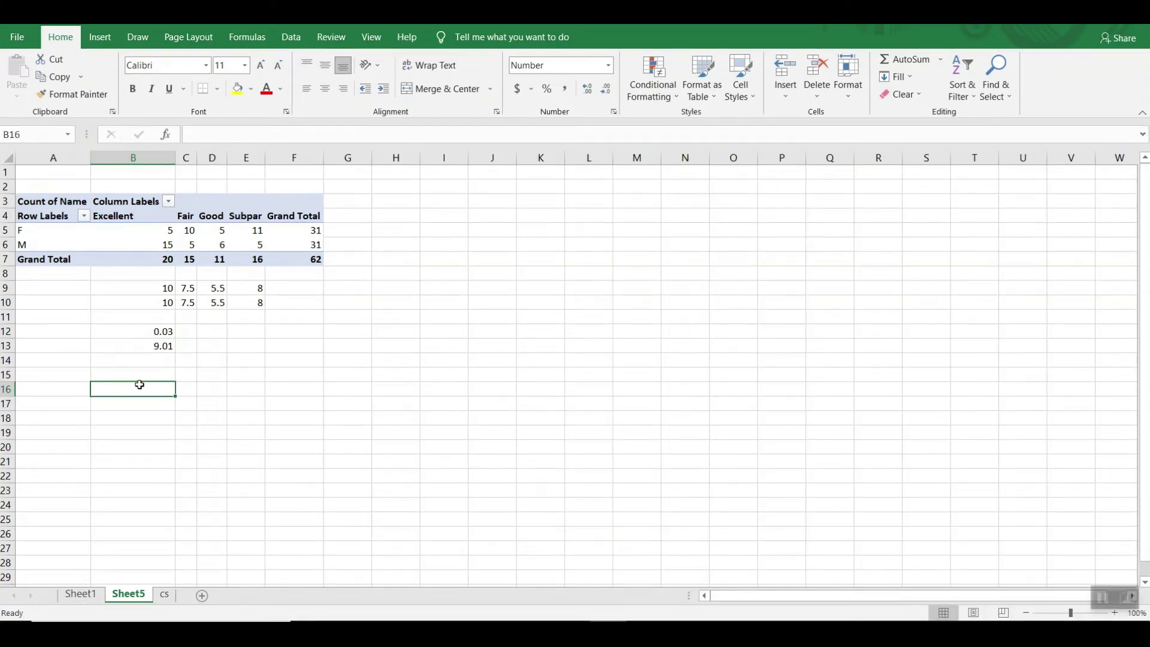
text(=)
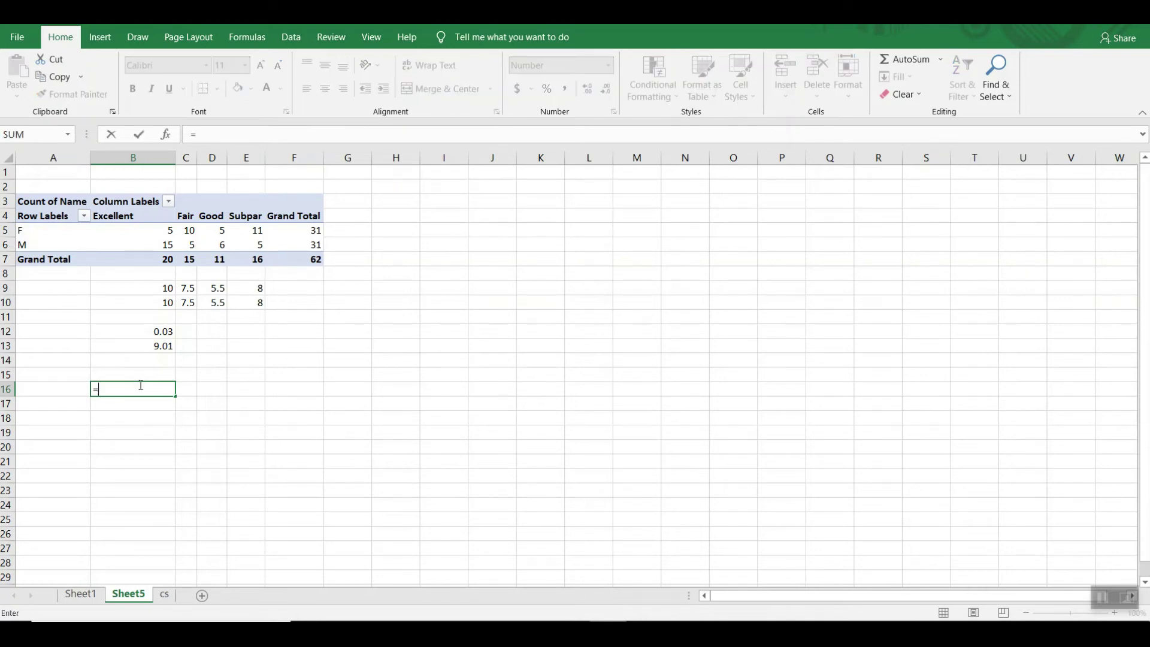
text(()
click(153, 228)
text(-)
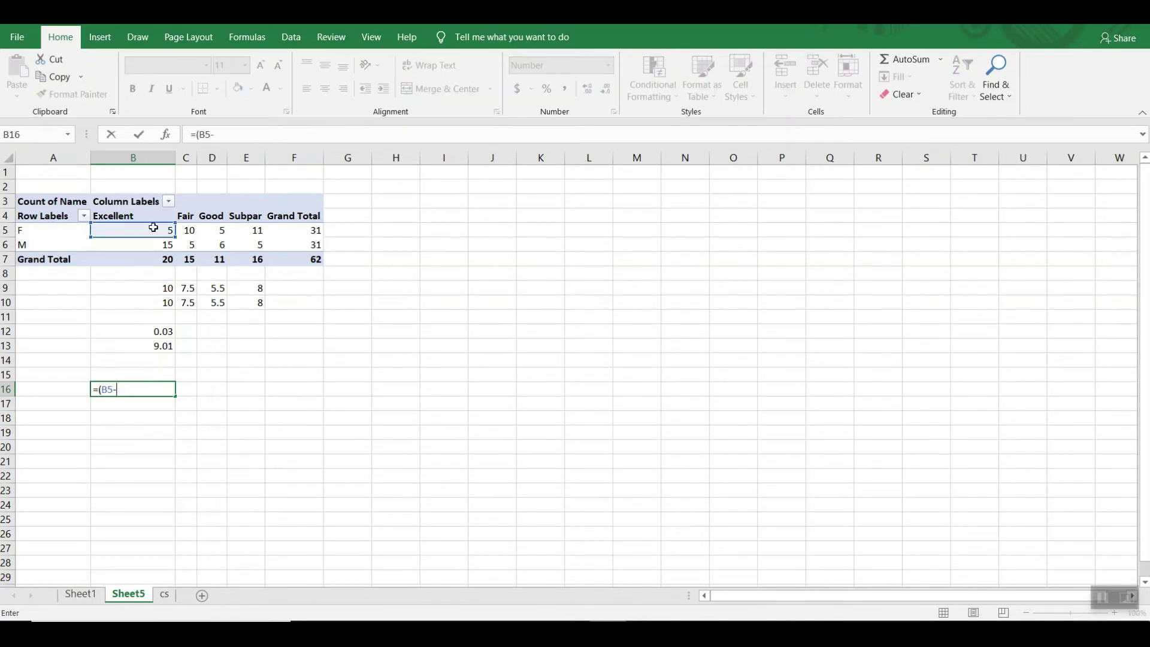
click(151, 290)
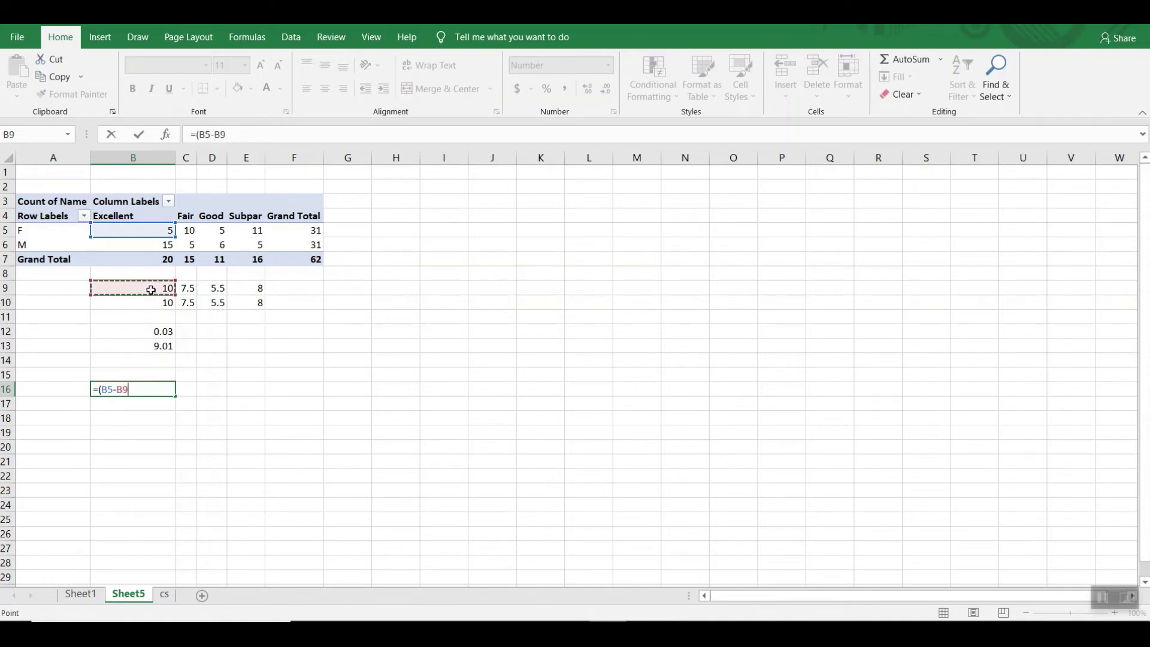
text()^2/)
click(151, 290)
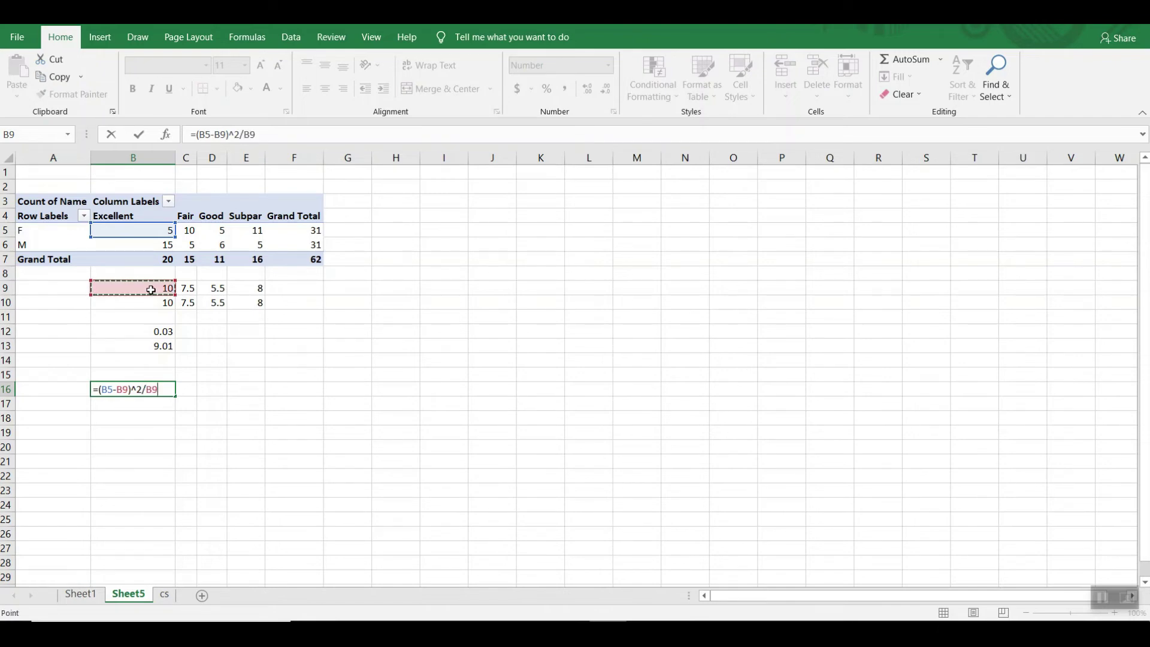
Step: Add the F/Fair term (C5-C9)^2/C9 to the chi-square formula in B16
text(+()
click(192, 234)
text(-)
click(190, 288)
text()^2/)
click(189, 288)
text(+)
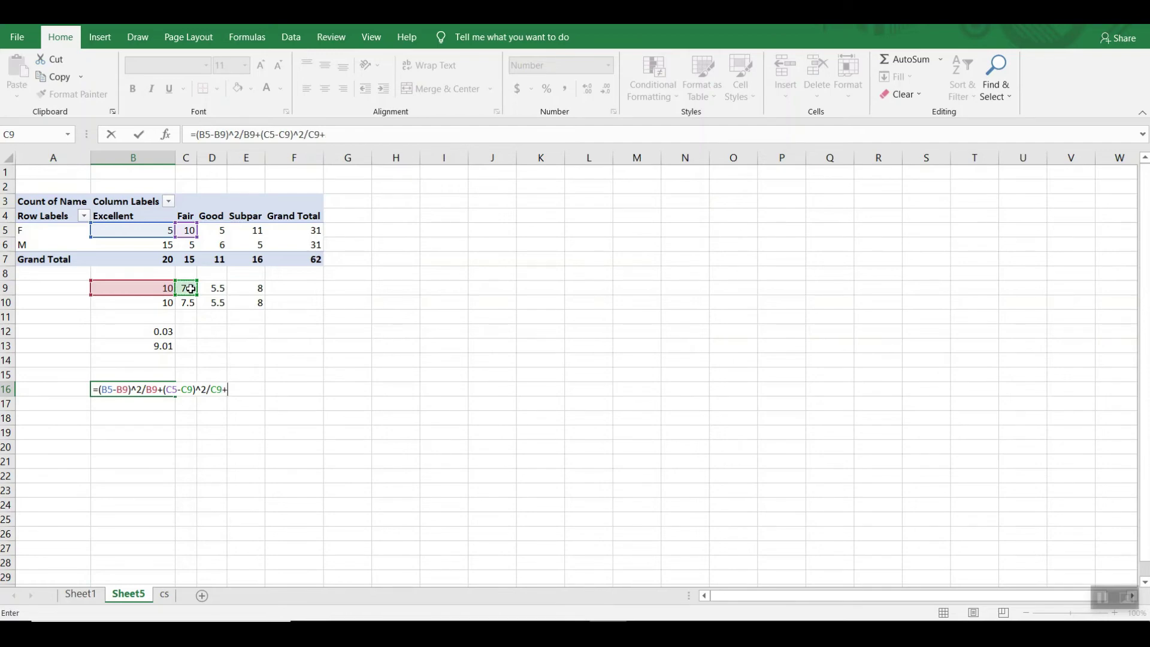
Step: Add the F/Good term (D5-D9)^2/D9 to the chi-square formula in B16
text(()
click(219, 232)
text(-)
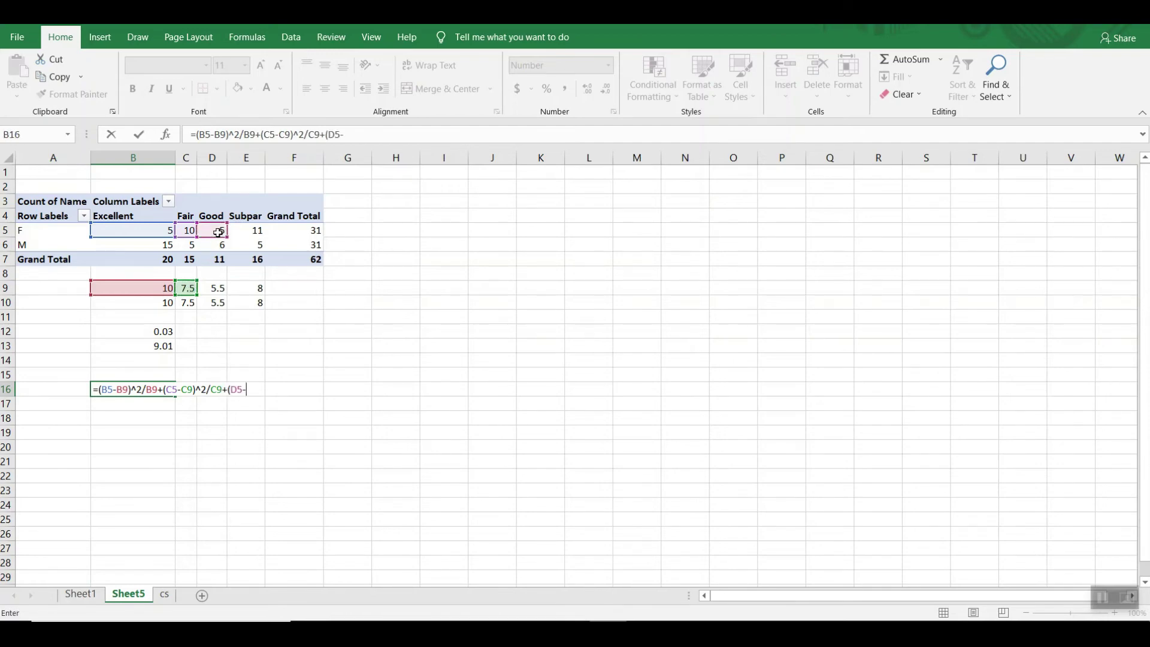
click(219, 288)
text()^2)
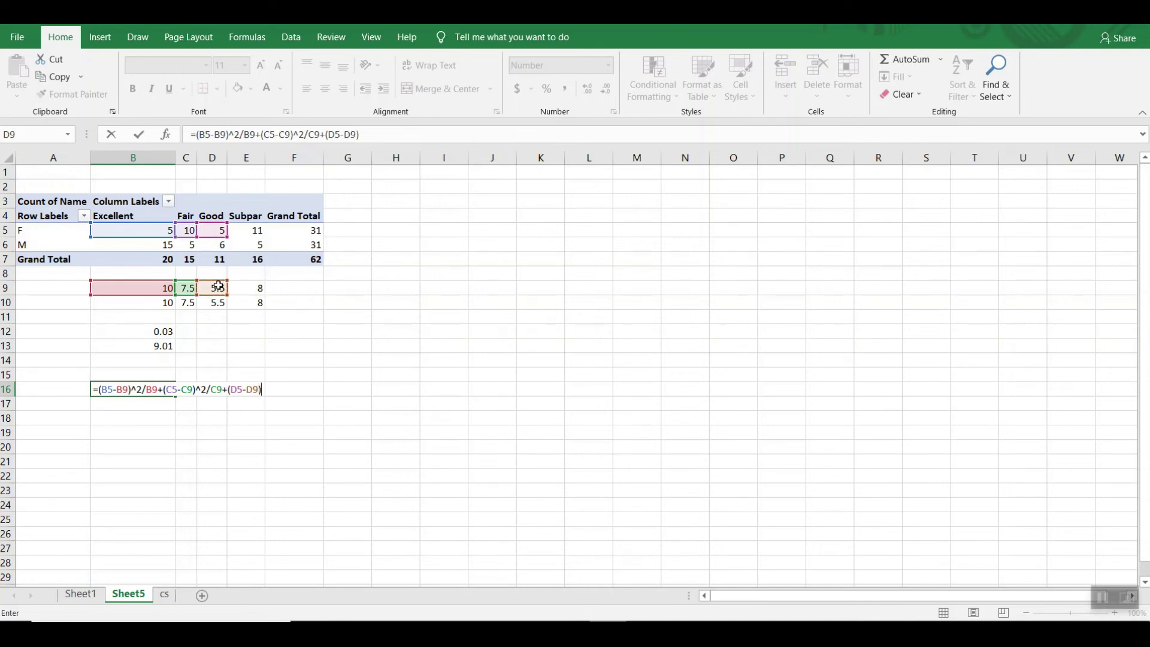
text(/)
click(218, 288)
Step: Add the F/Subpar term (E5-E9)^2/E9 to the chi-square formula in B16
text(+()
click(250, 230)
text(-)
click(257, 290)
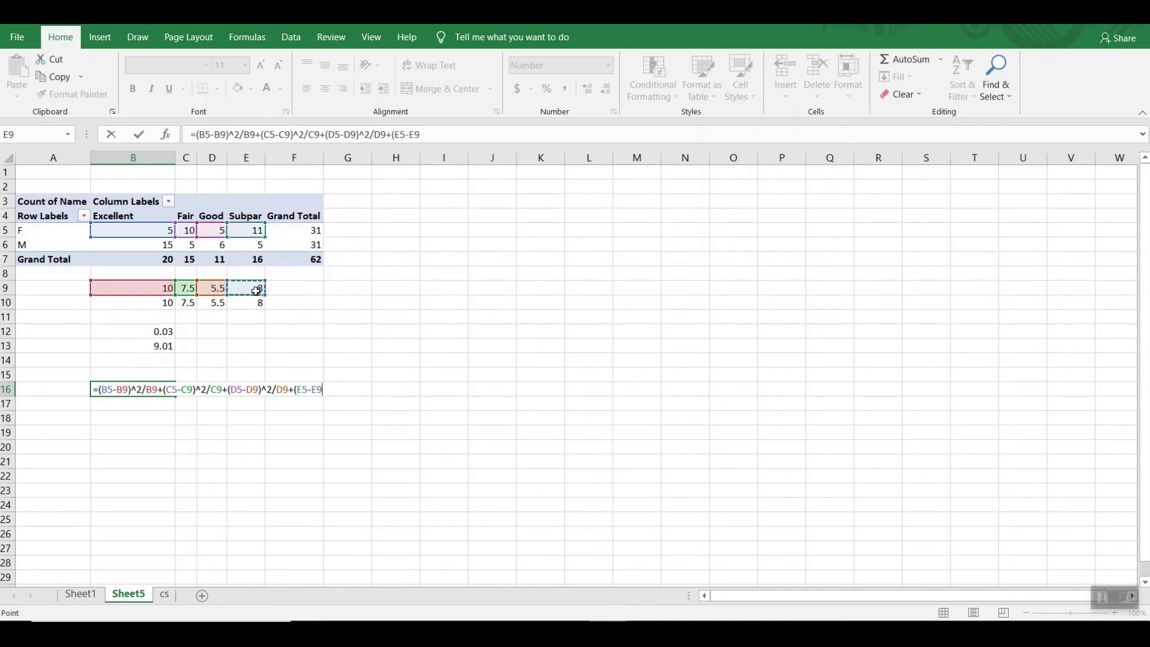
text()^2/)
click(257, 290)
text(+)
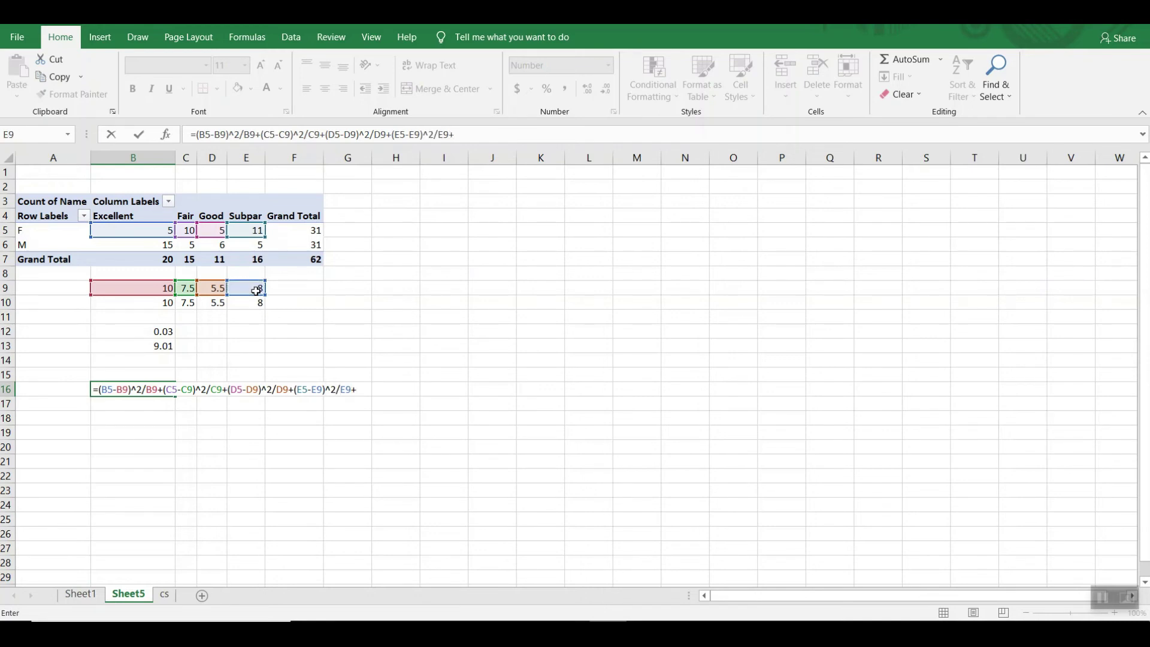
click(162, 247)
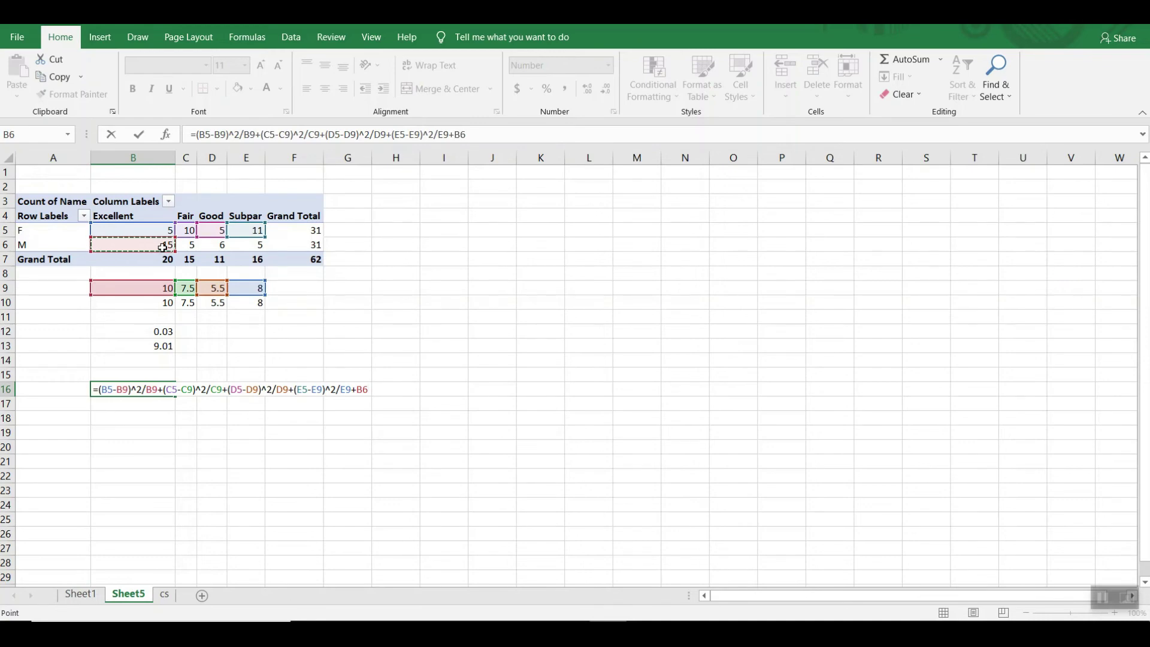
key(BackSpace)
key(BackSpace)
Step: Add the M/Excellent term (B6-B10)^2/B10 to the chi-square formula in B16
text(()
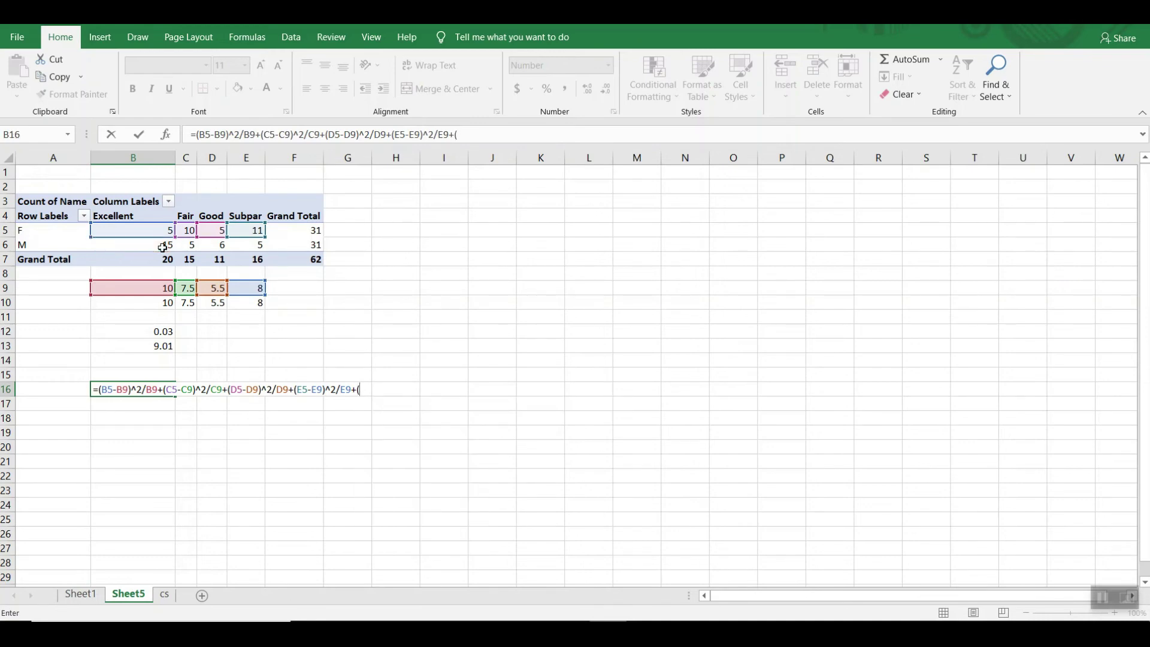
click(162, 247)
text(-)
click(158, 299)
text()^2/)
click(157, 300)
text(+()
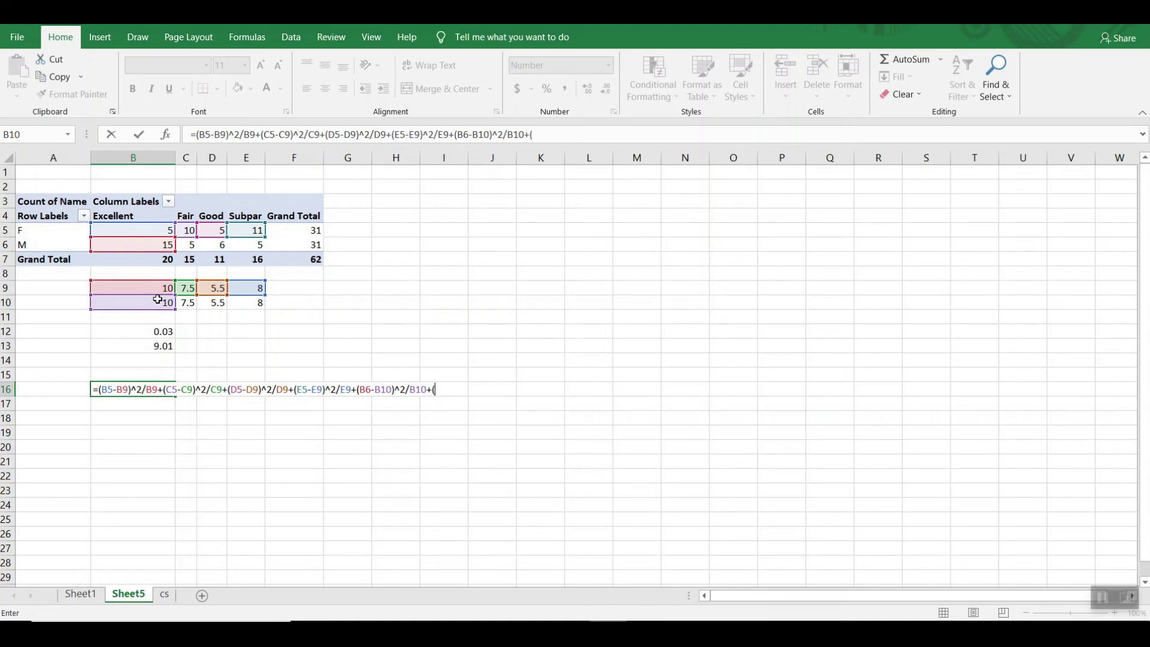
Step: Add the M/Fair term (C6-C10)^2/C10 to the chi-square formula in B16
click(190, 244)
text(-)
click(189, 302)
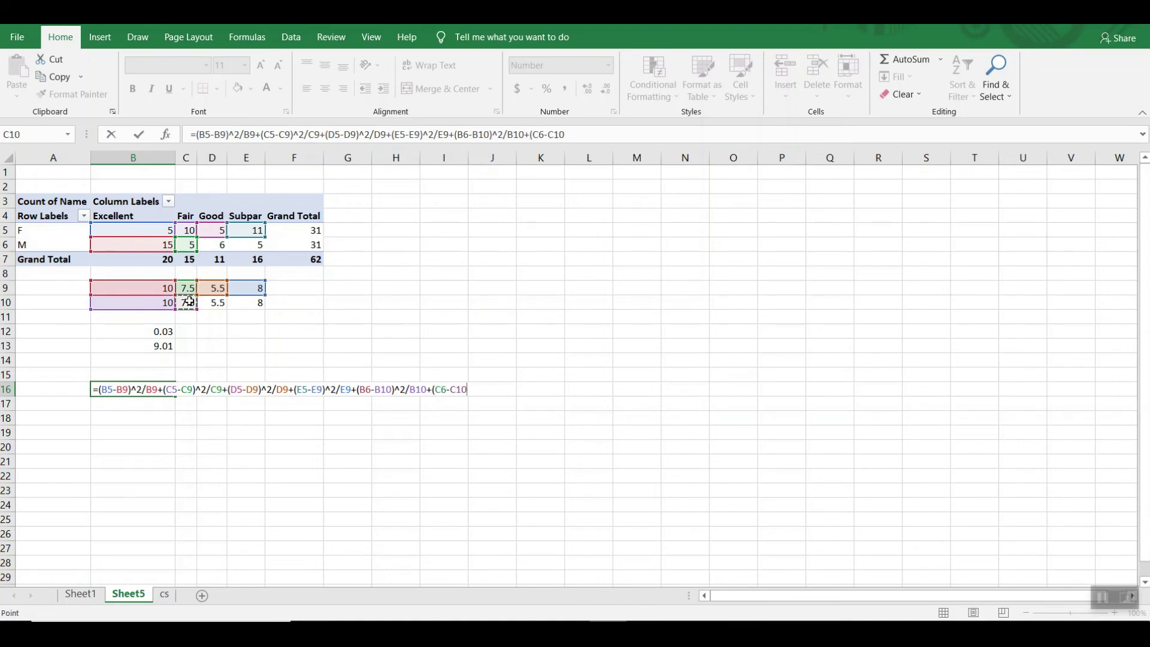
text()^2/)
click(189, 303)
text(+)
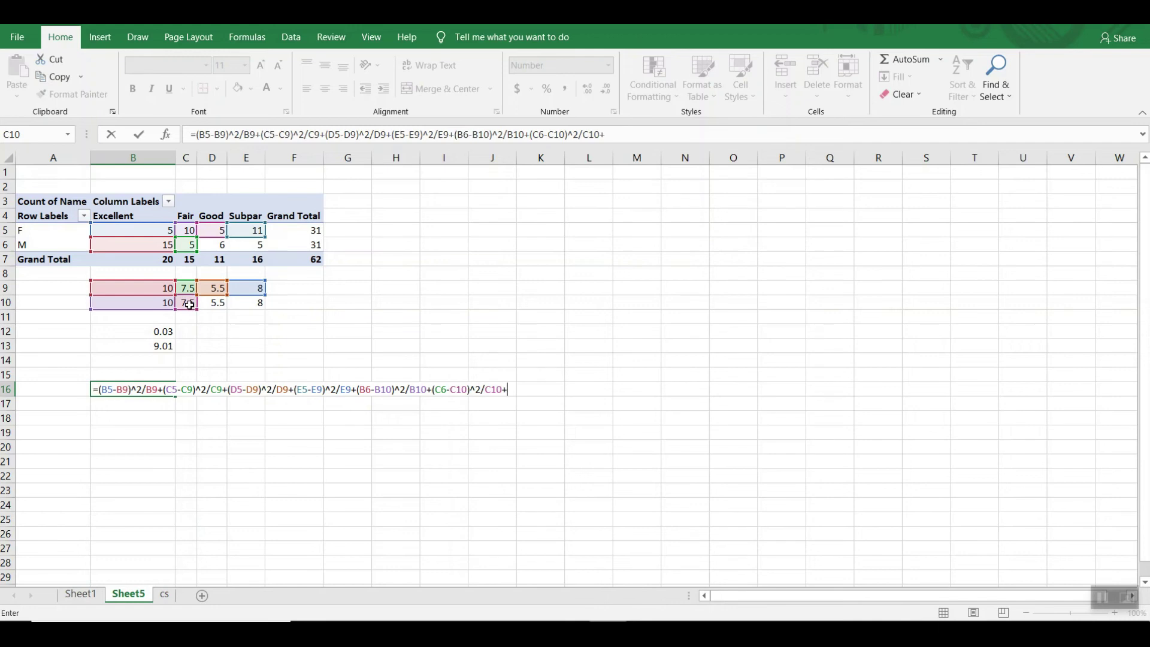
click(221, 244)
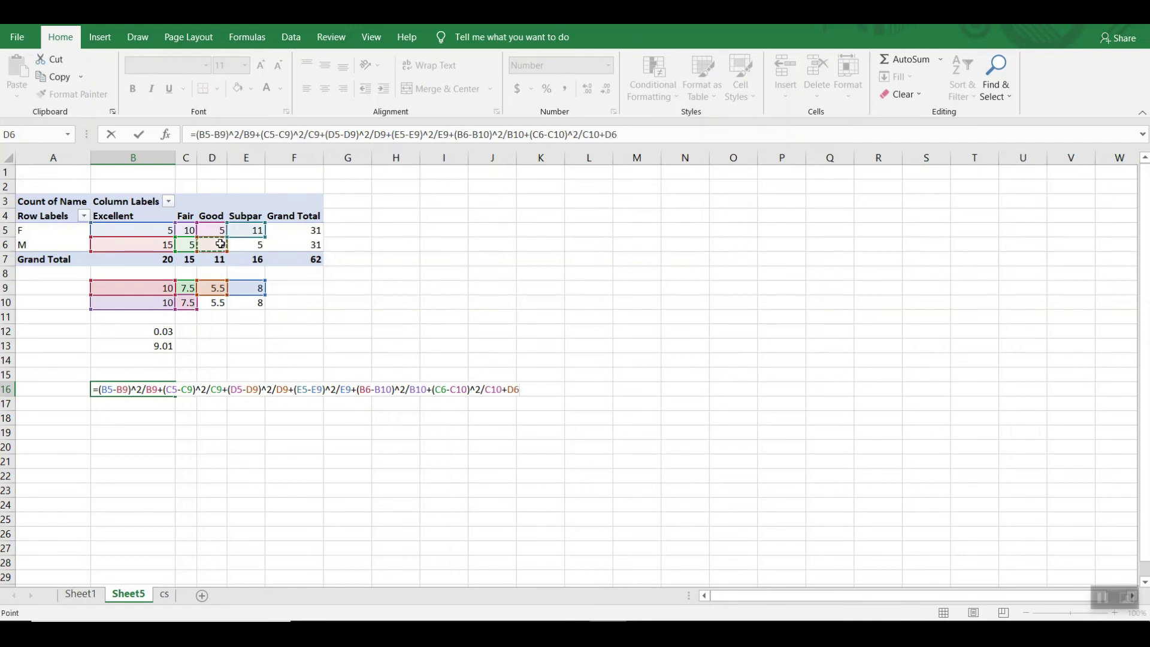
key(BackSpace)
key(BackSpace)
Step: Add the M/Good term (D6-D10)^2/D10 to the chi-square formula in B16
text(()
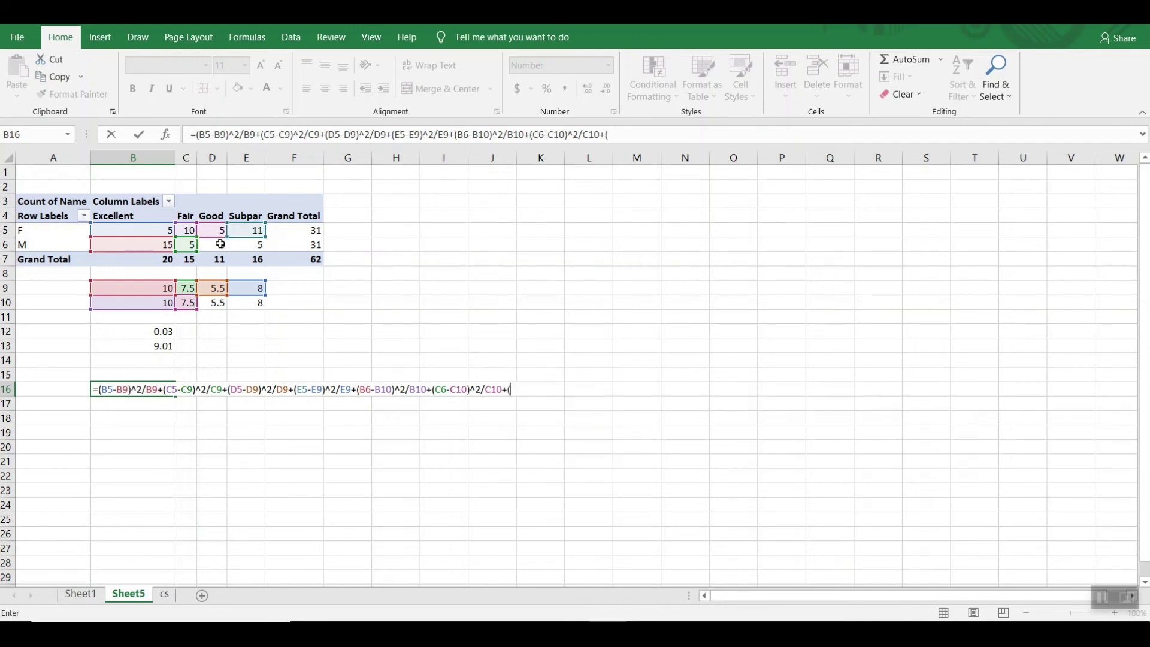
click(220, 243)
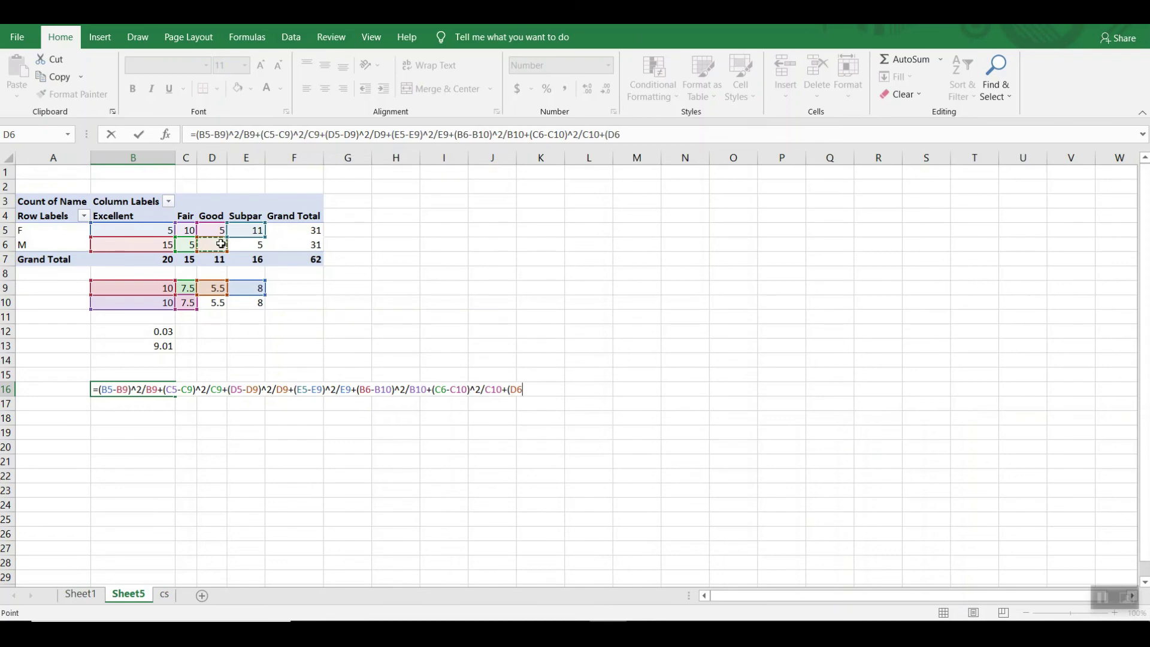
text(-)
click(220, 303)
text()^2)
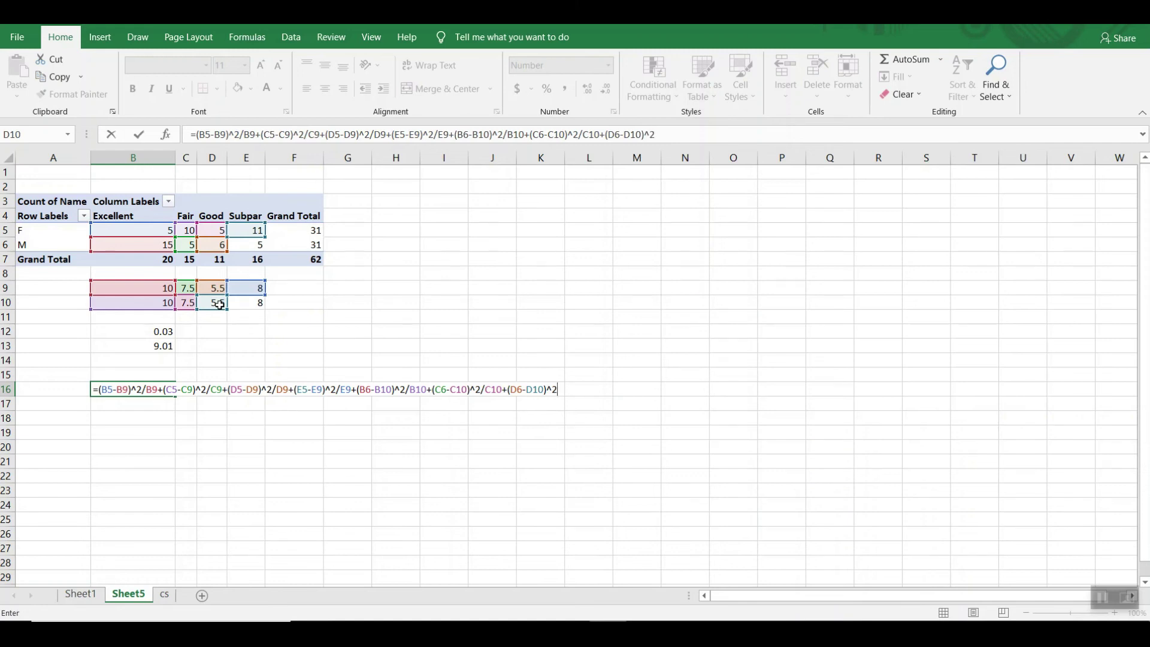
text(/)
click(220, 305)
text(+()
Step: Complete the chi-square formula in B16 with the M/Subpar term (E6-E10)^2/E10 and enter it
click(255, 246)
text(-)
click(256, 301)
text(^)
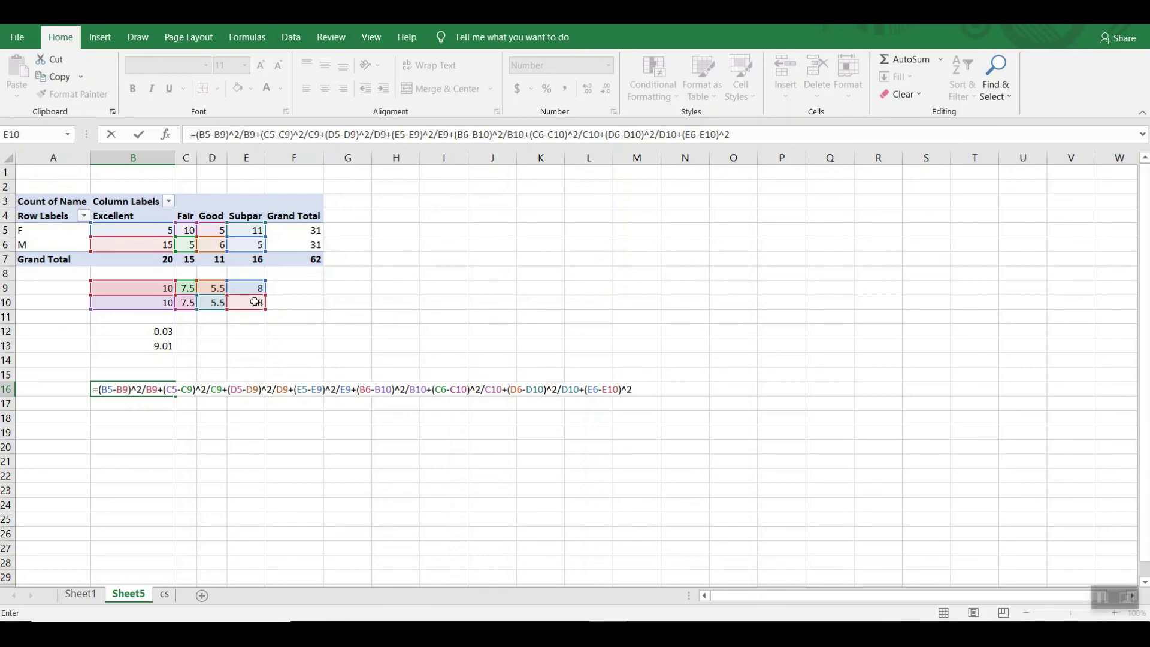
text(2)
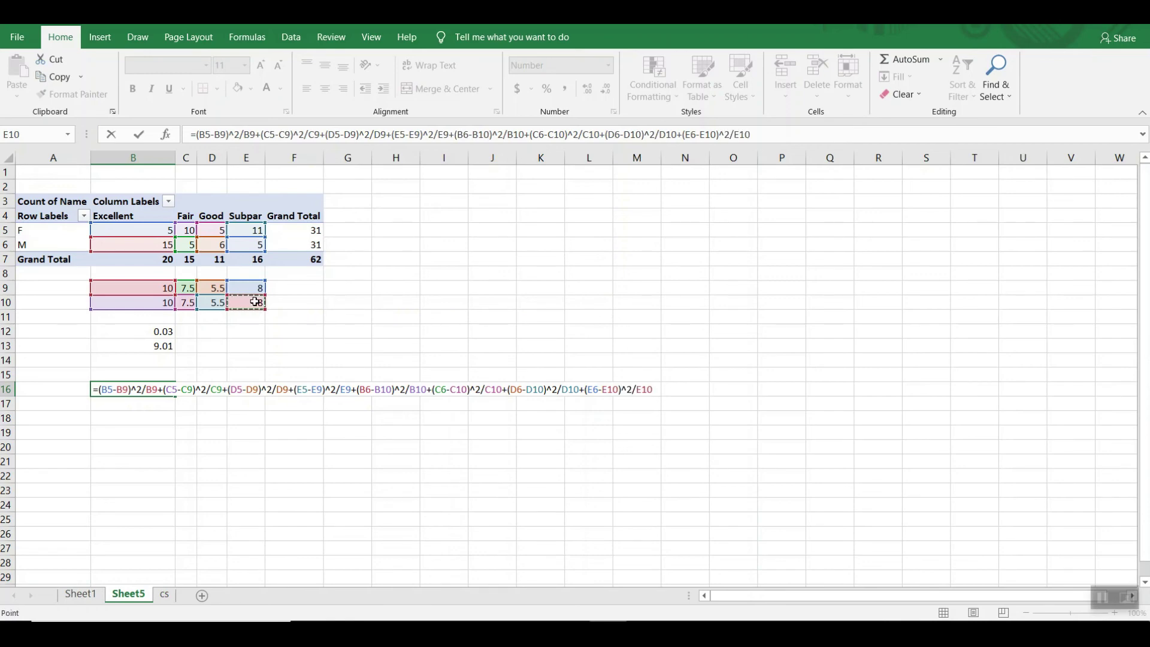
key(Return)
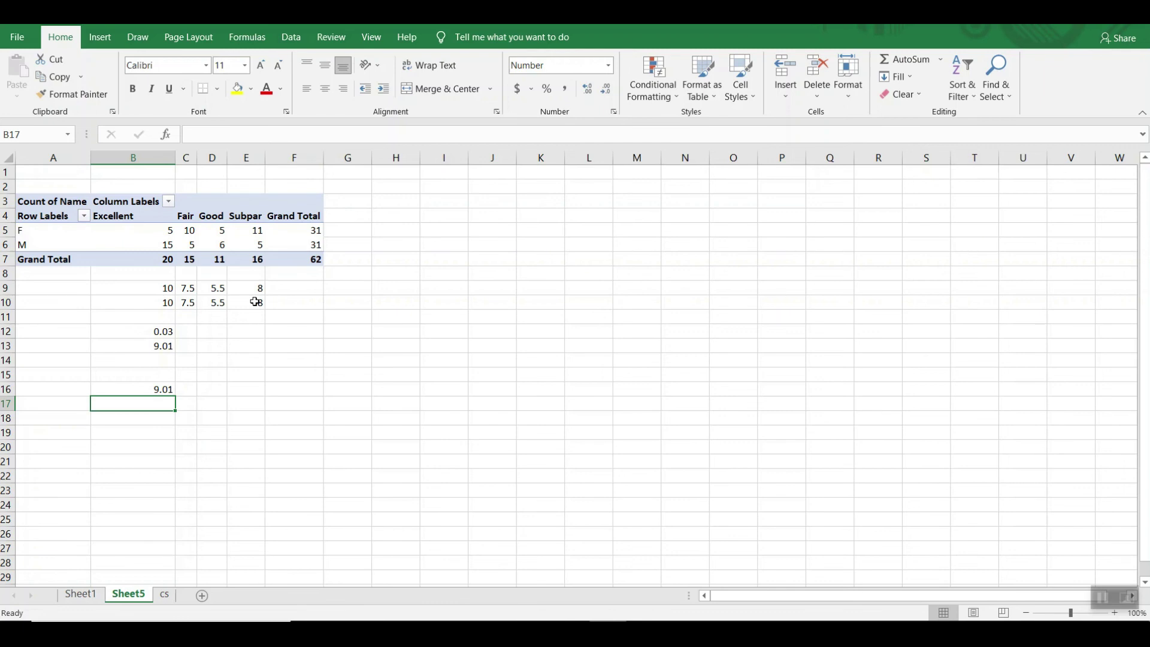
click(155, 388)
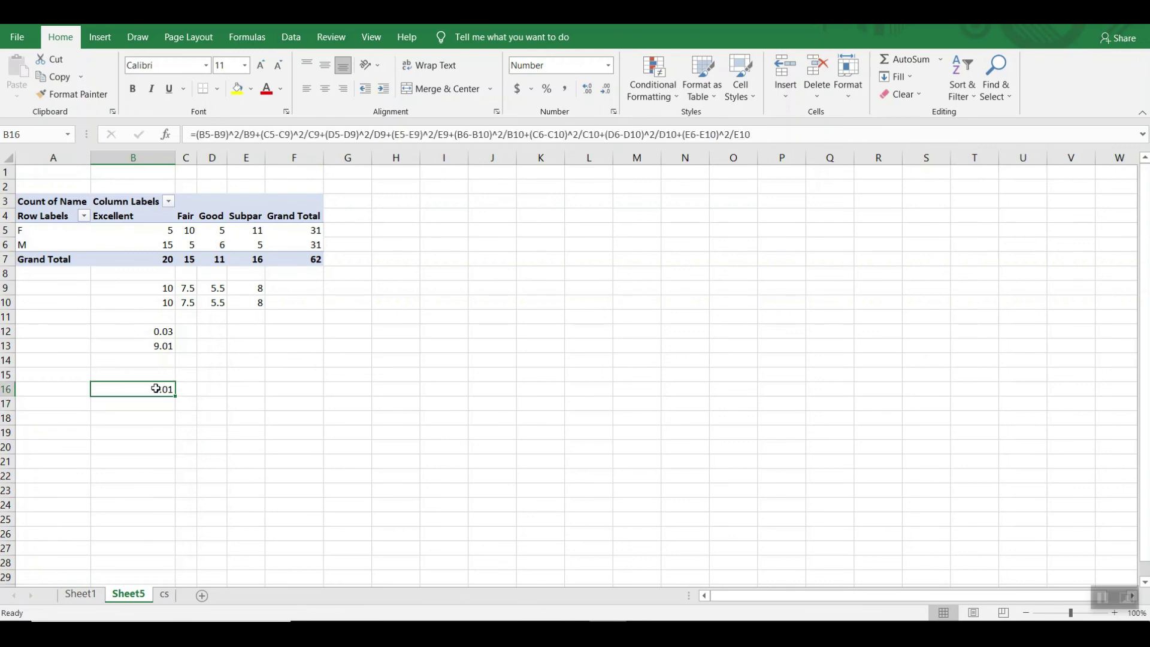
Step: Compute the right-tailed p-value in B17 from the manual statistic with =CHISQ.DIST.RT(B16,3)
click(149, 403)
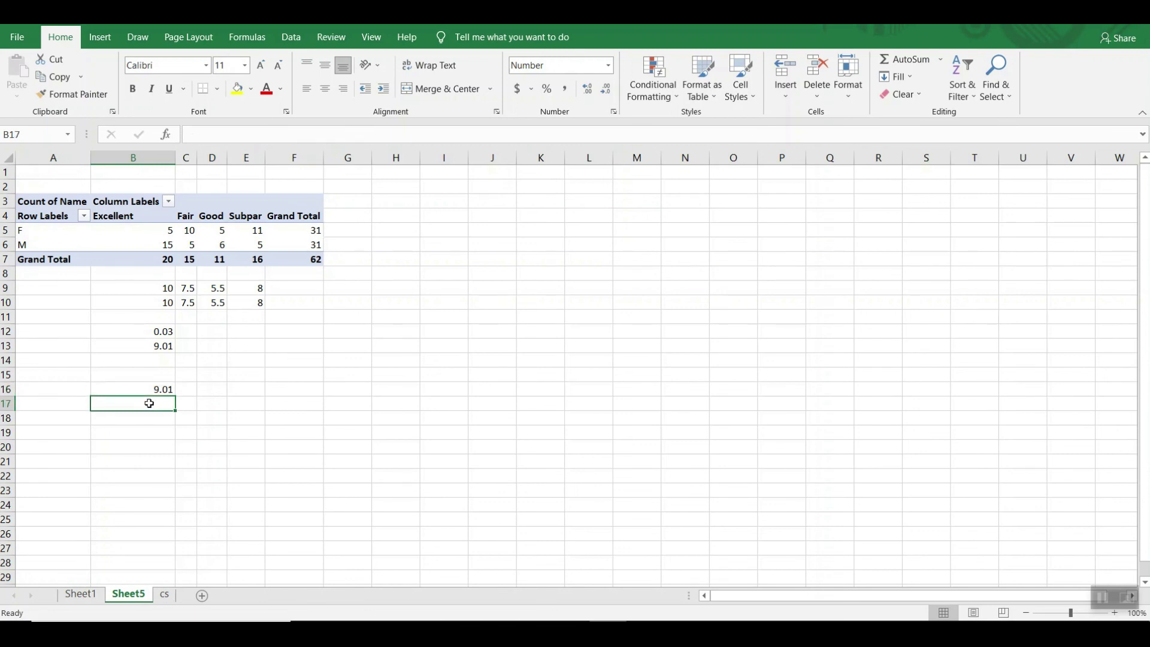
text(=chi)
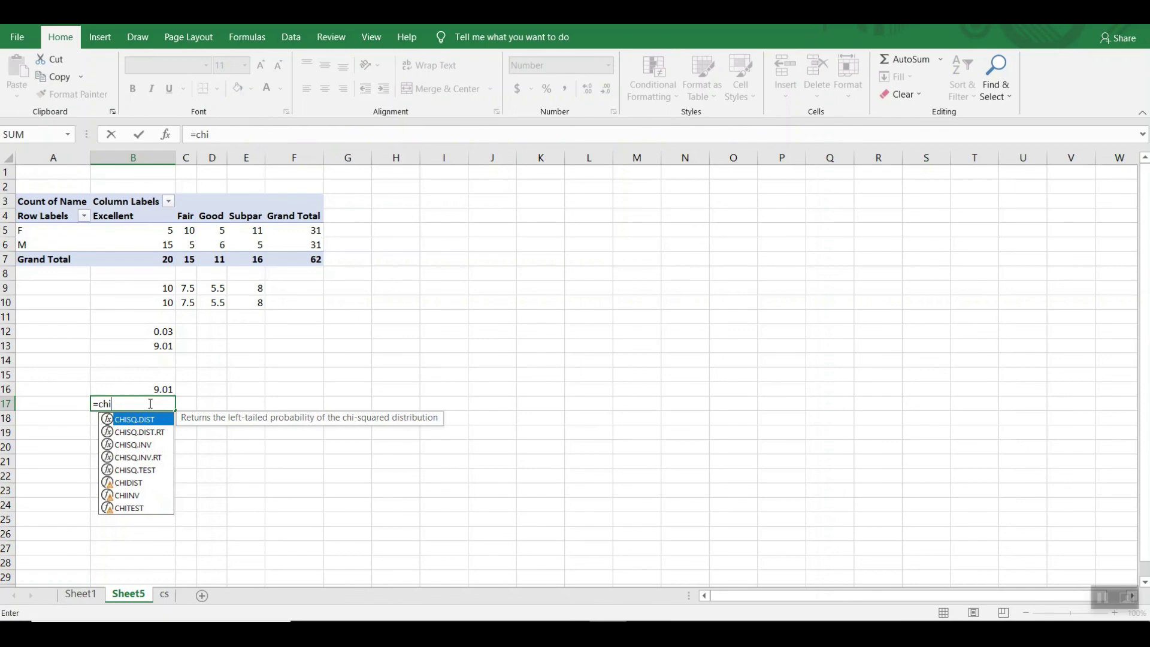
text(sq.dist.rt()
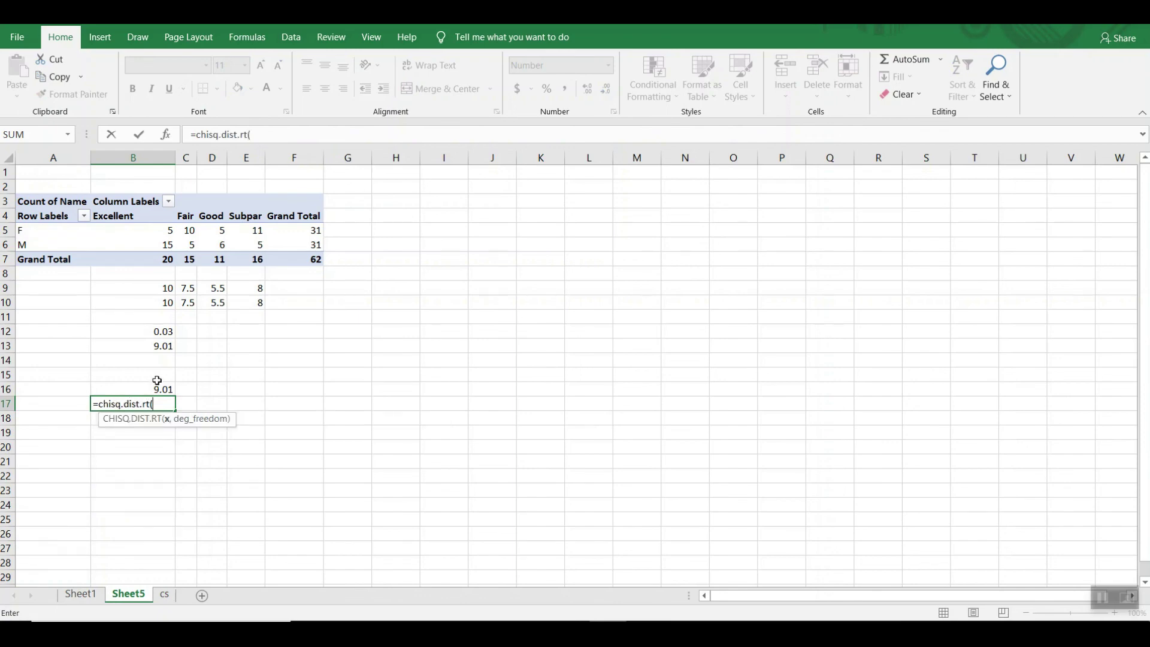
click(154, 386)
text(,3)
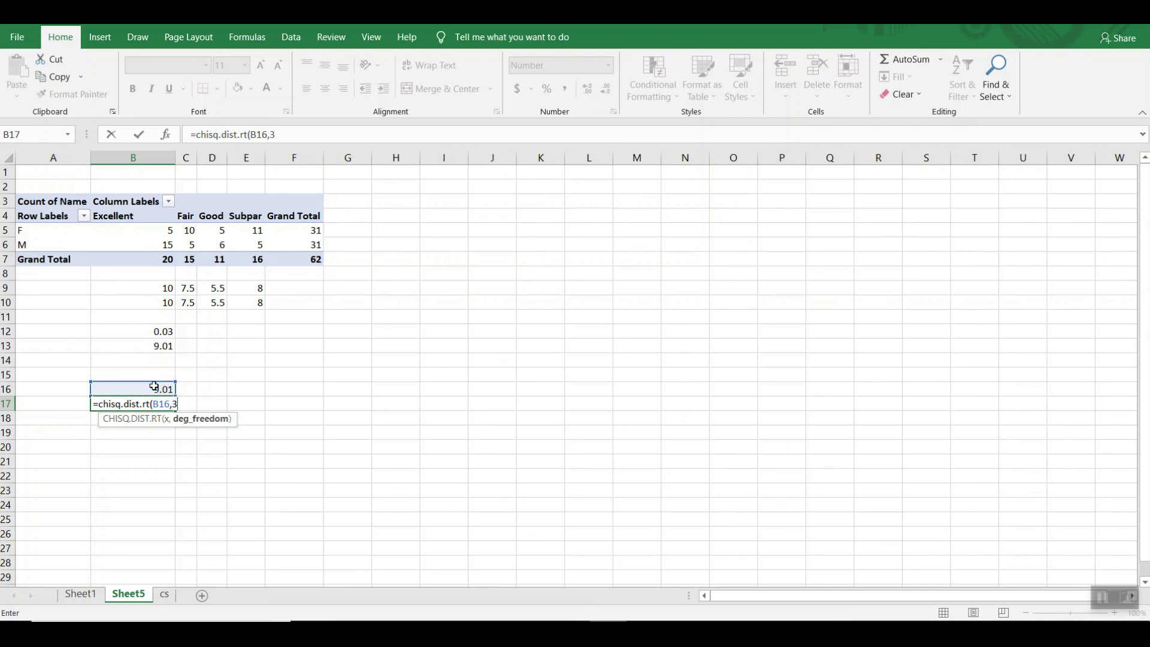
key(Return)
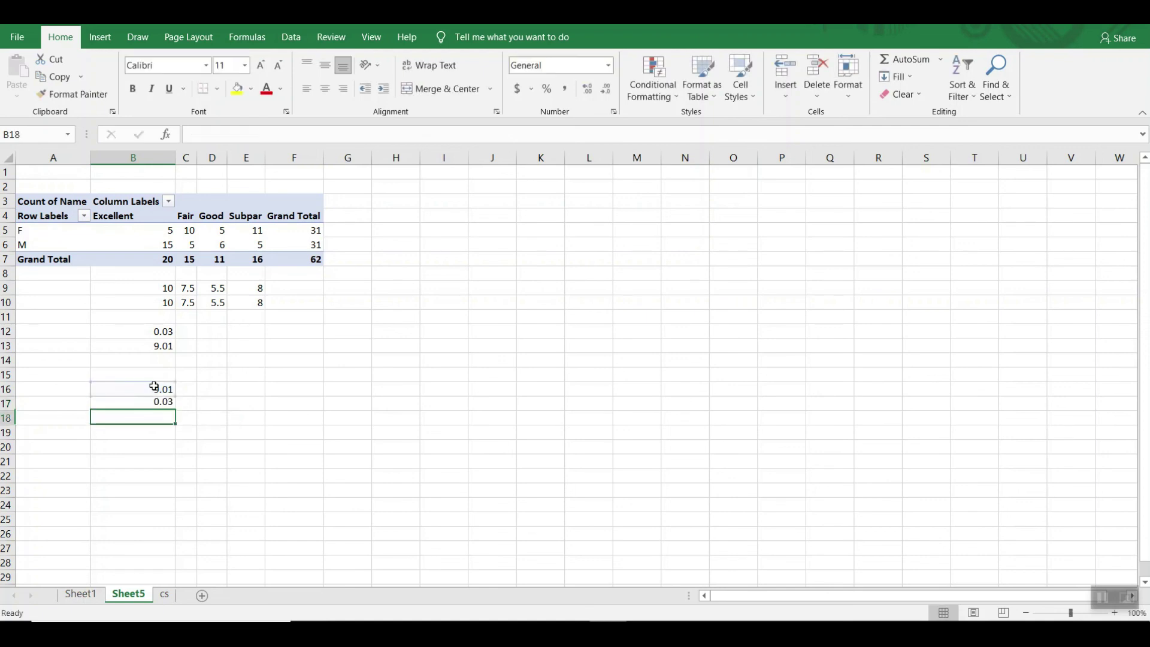